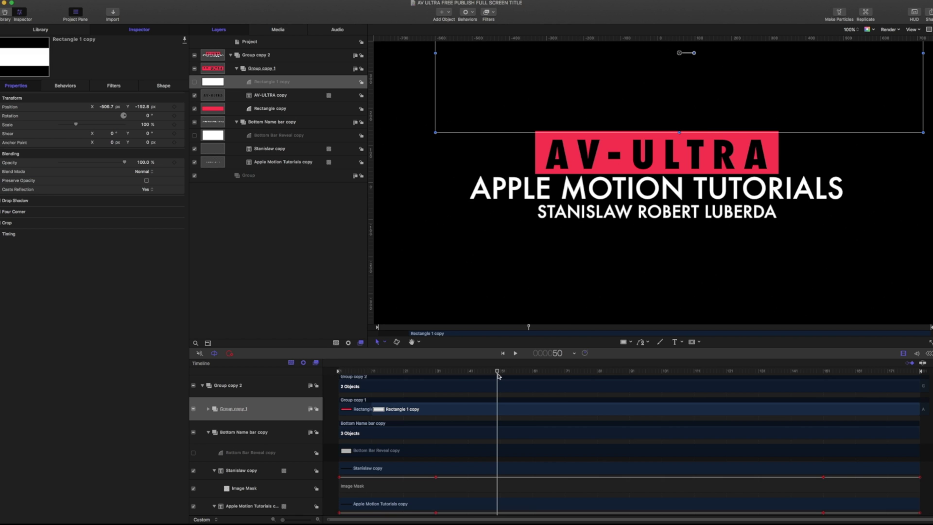
Preview the build-in, then start publishing the template with the name 'Center title'
drag(396, 361, 495, 375)
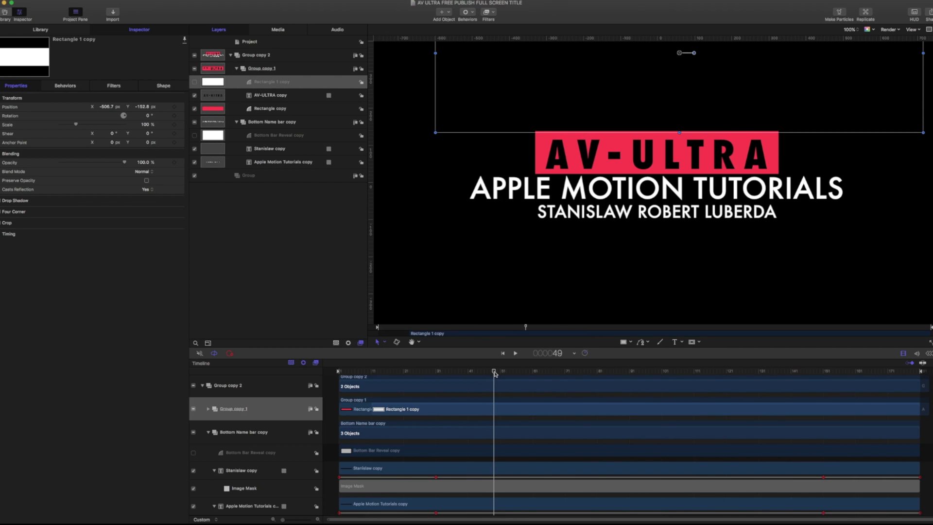
click(303, 291)
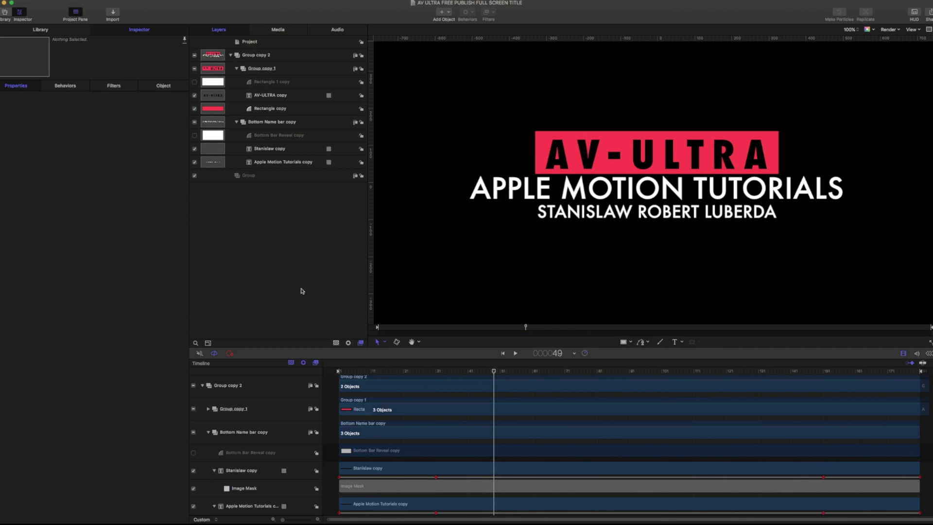
click(46, 1)
click(55, 58)
text(Cente)
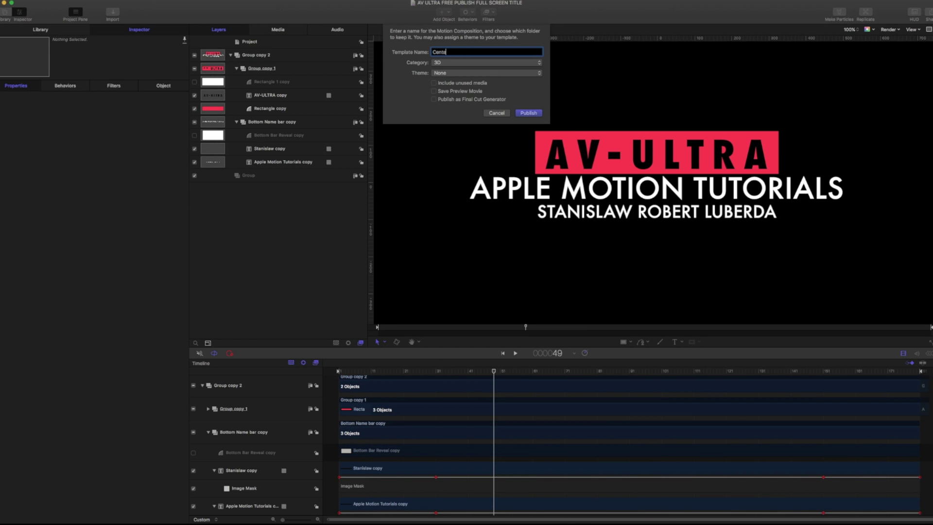
text(r title)
Create a new template category called DEMO
click(486, 62)
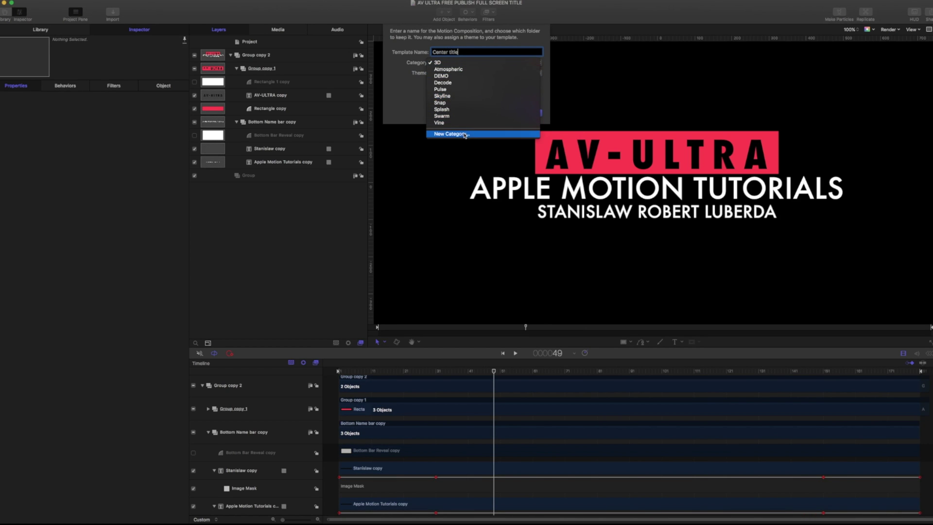
click(464, 135)
text(DEMO)
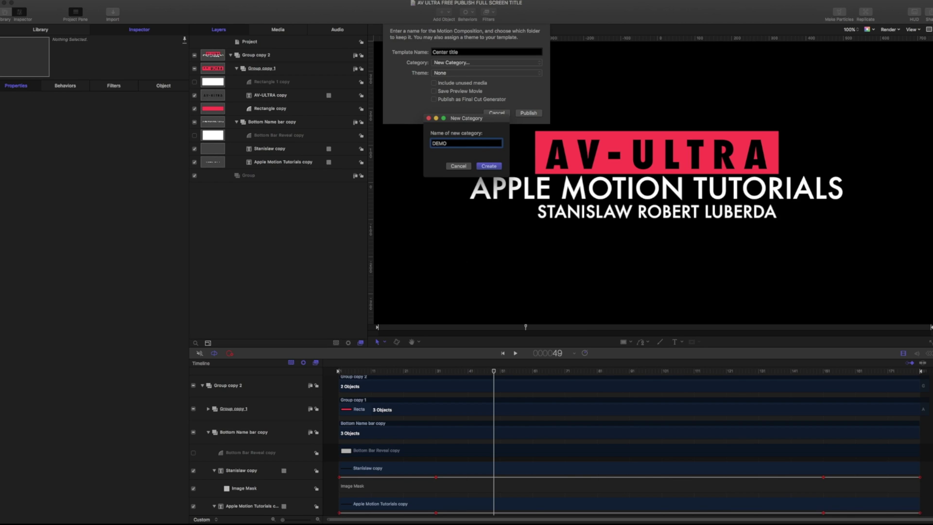
key(Return)
Create a DEMO theme, enable Publish as Final Cut Generator, and publish
click(456, 73)
click(458, 156)
text(DEMO)
key(Return)
click(434, 99)
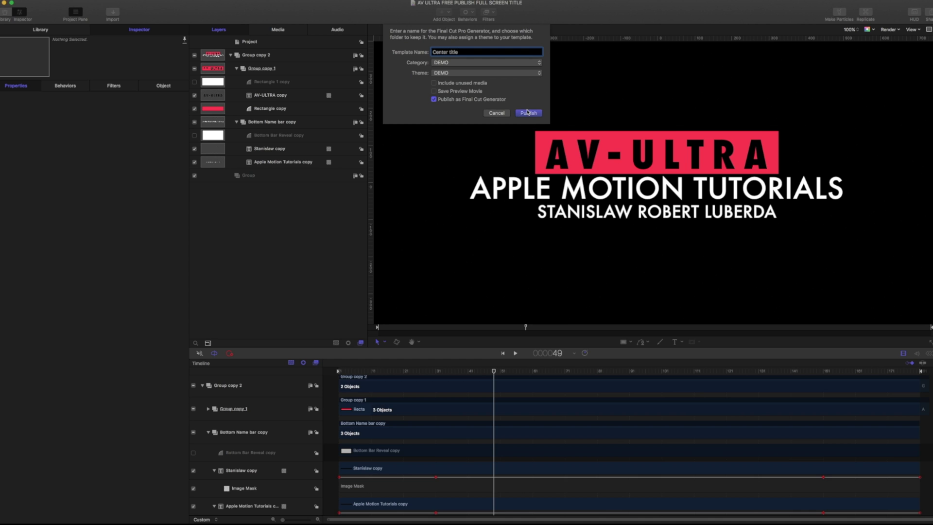
click(528, 113)
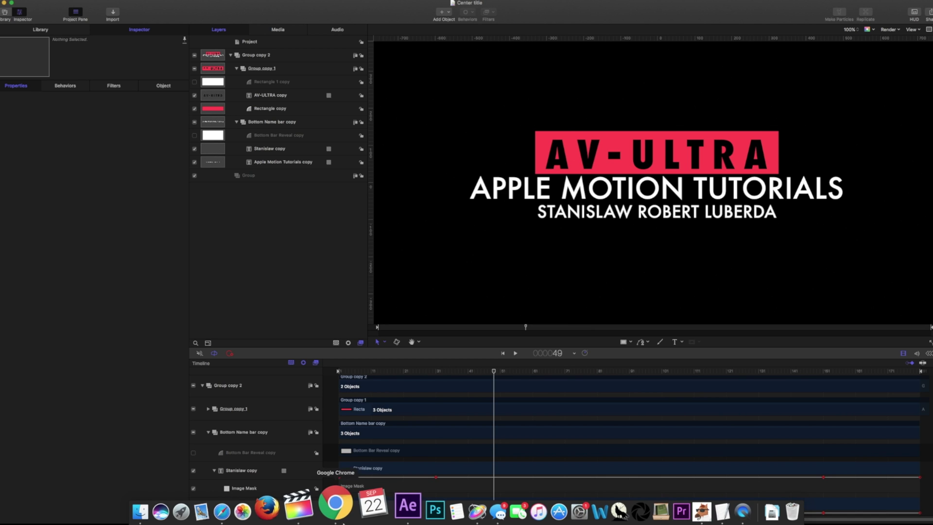
In Final Cut Pro, drag the Center title generator from DEMO onto the timeline, then delete it
click(315, 507)
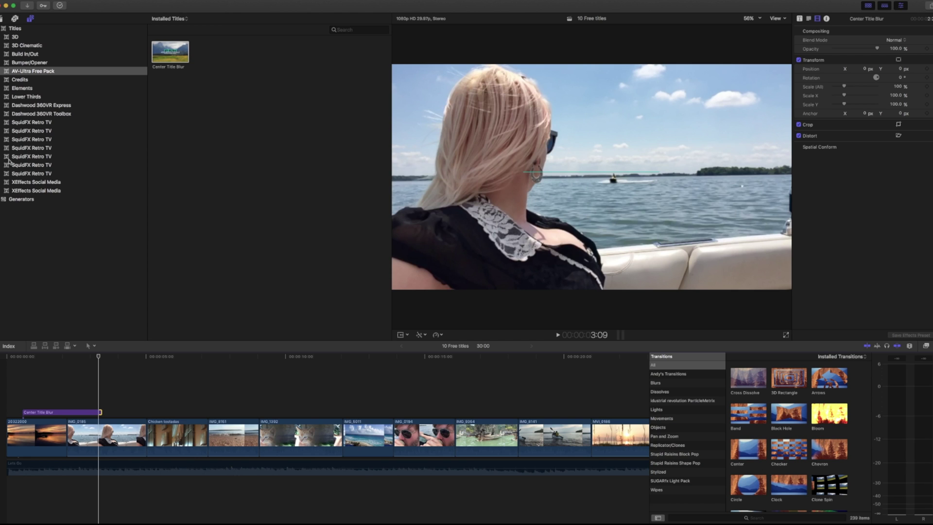
click(2, 200)
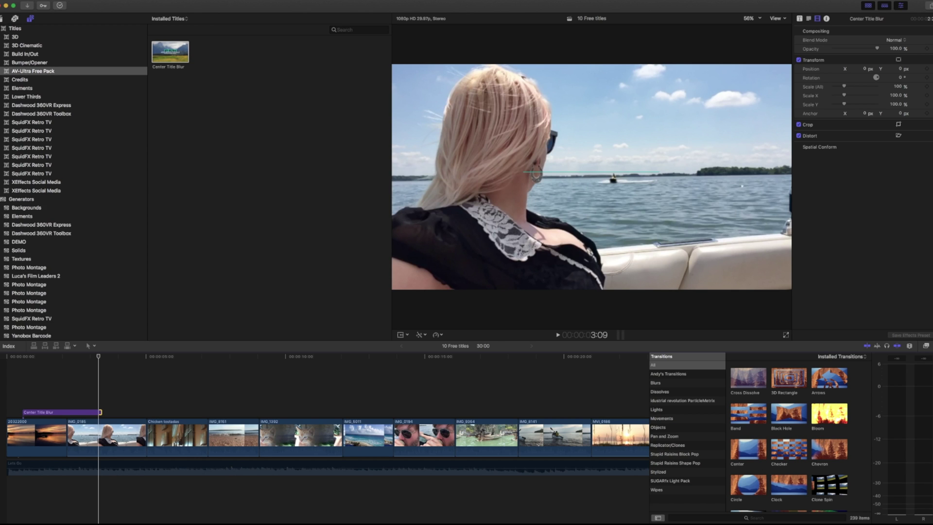
click(19, 243)
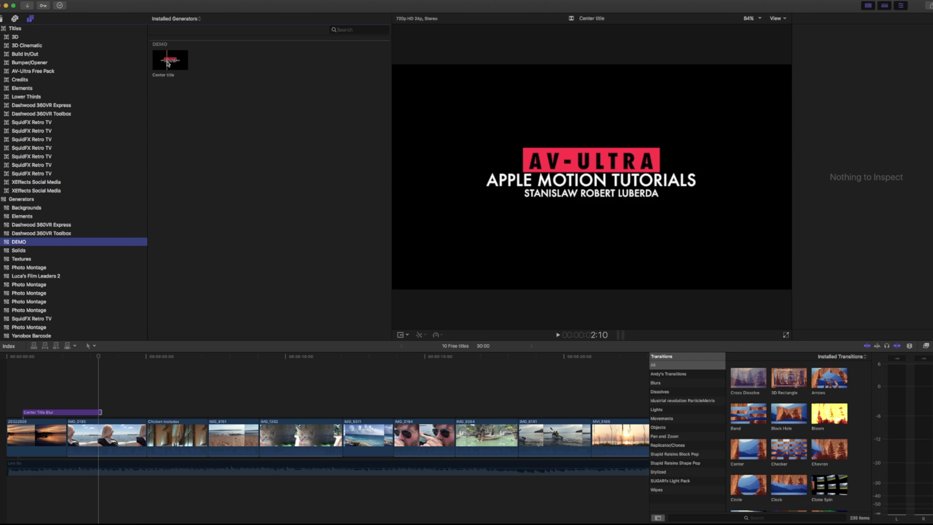
drag(168, 65, 165, 384)
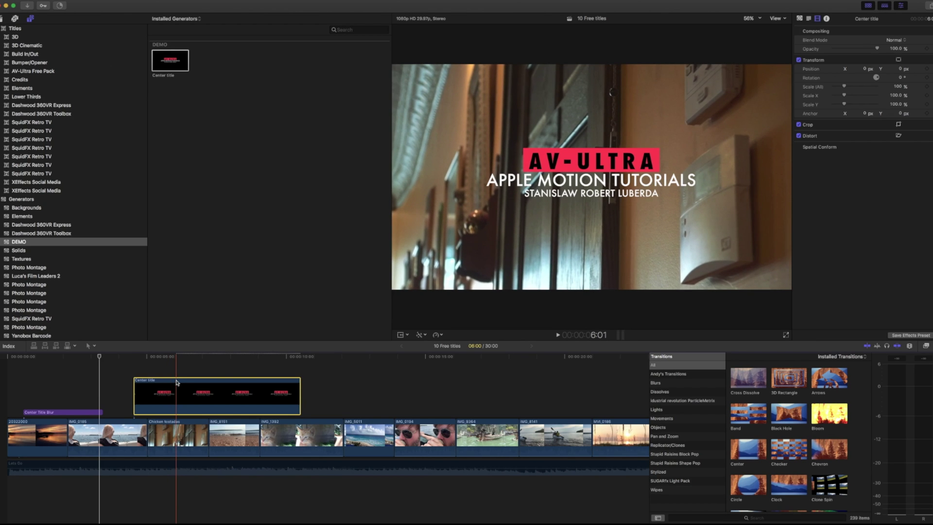
key(Delete)
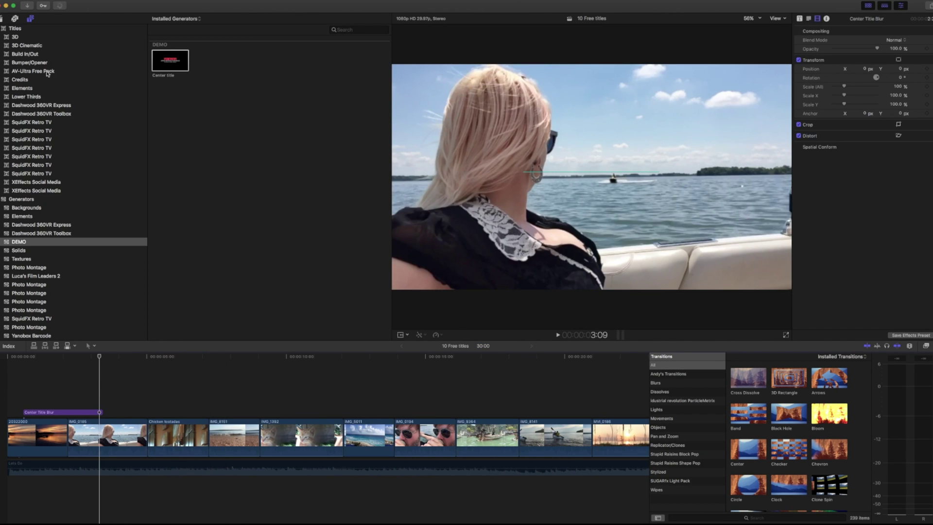
Add Center Title Blur from AV-Ultra Free Pack above the clips, play it, then remove the title clips
click(47, 72)
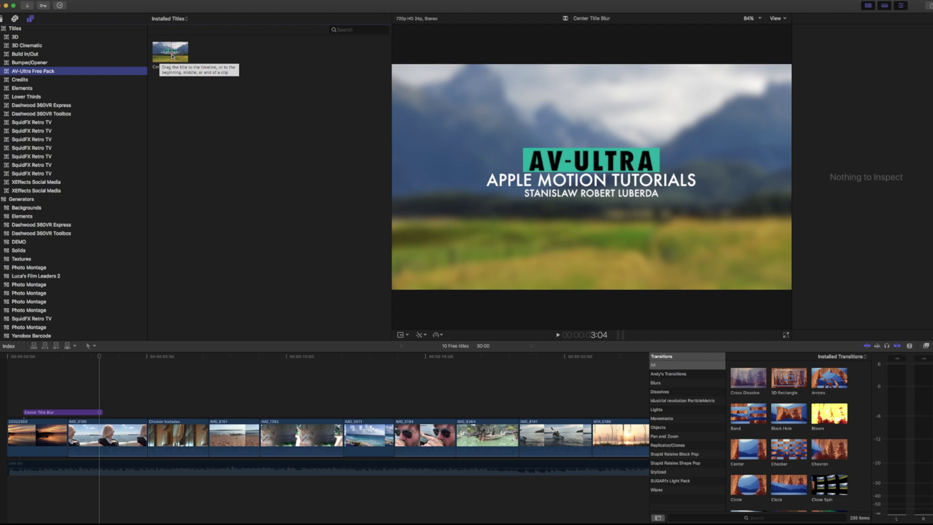
drag(173, 55, 168, 406)
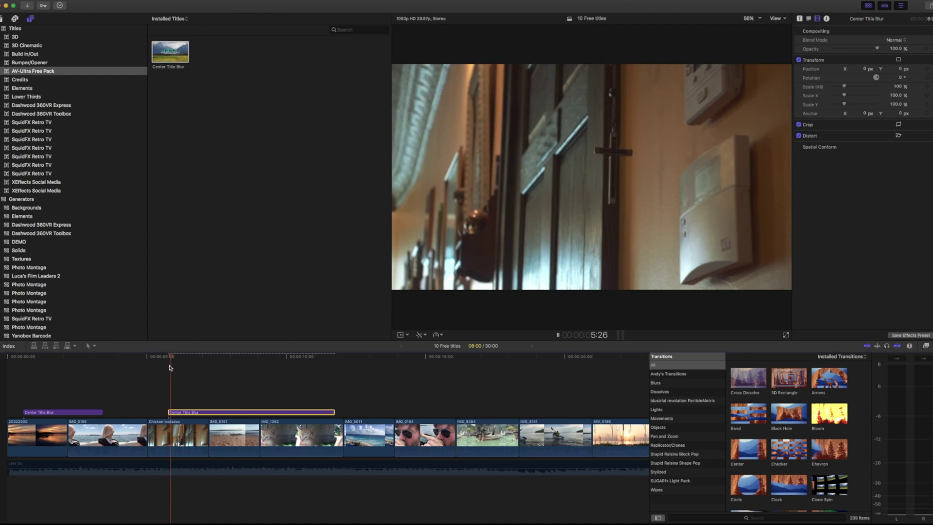
click(182, 413)
key(space)
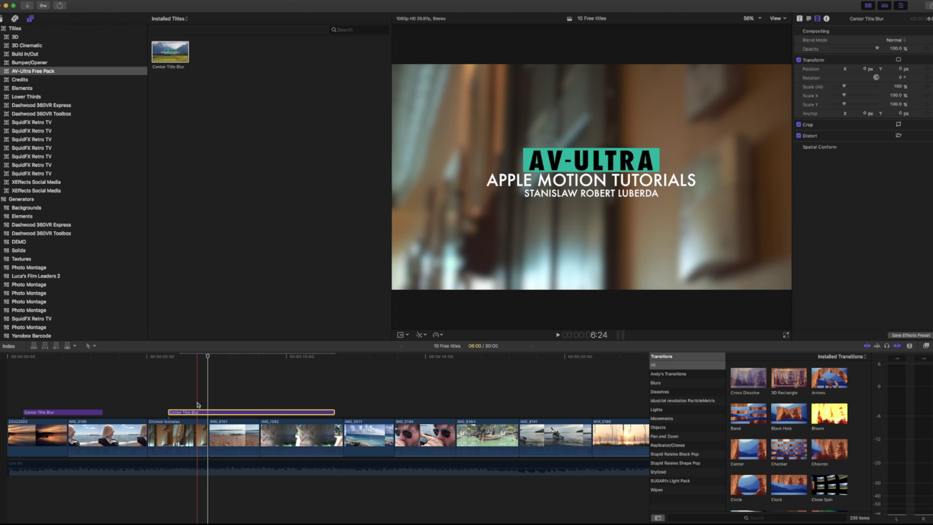
key(Delete)
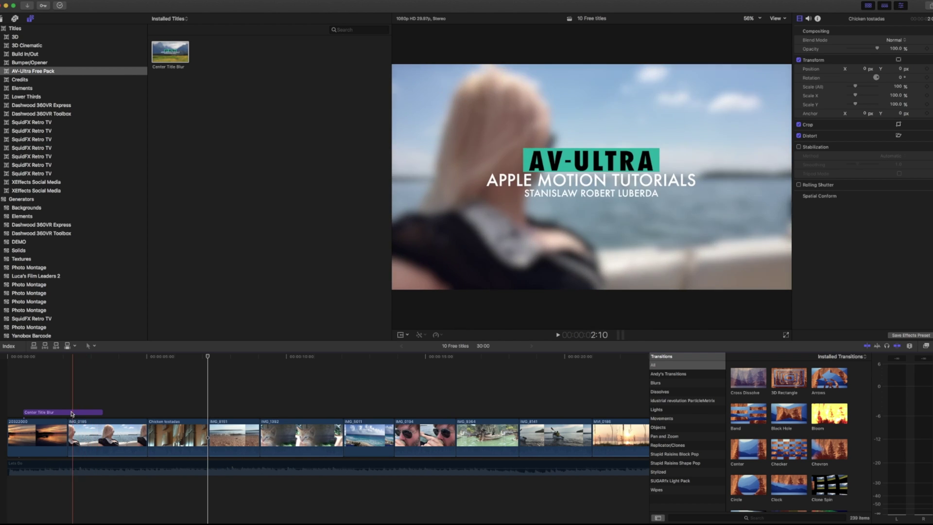
key(super+z)
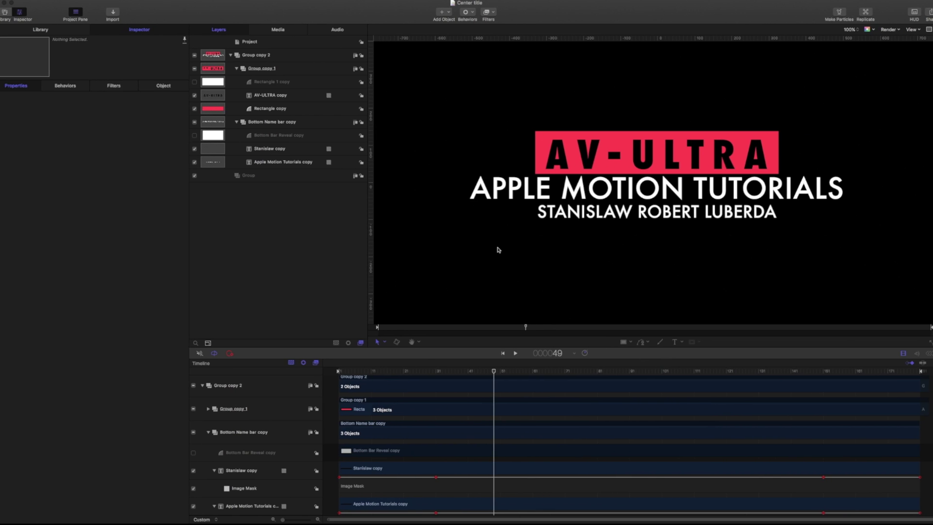
Return to the Center title project in Motion and scrub through its title animation
click(418, 370)
drag(420, 366, 762, 372)
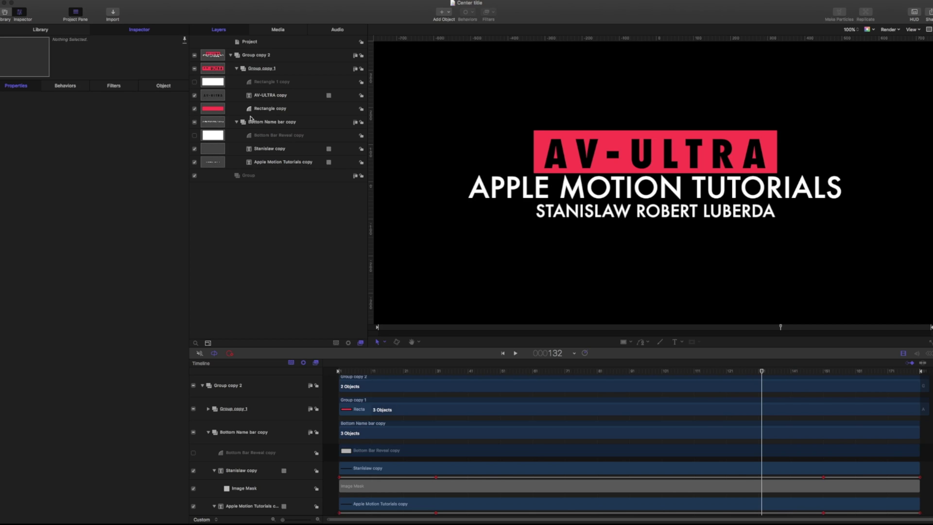
click(42, 4)
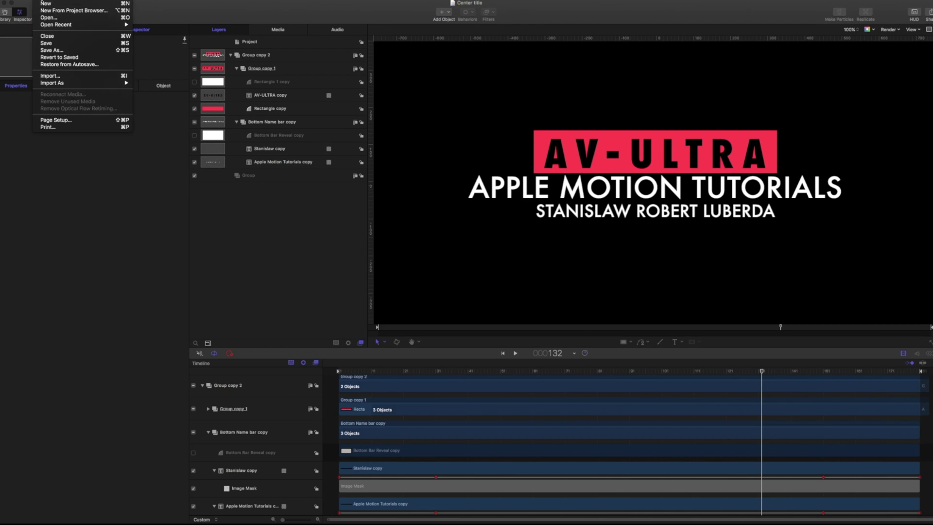
click(40, 7)
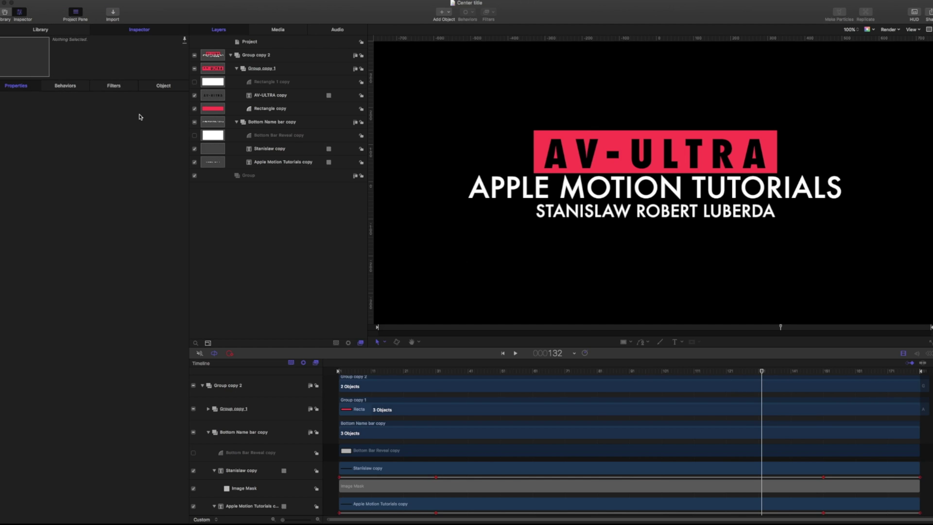
Create a new Final Cut Title project from the Project Browser
key(alt+super+n)
click(389, 253)
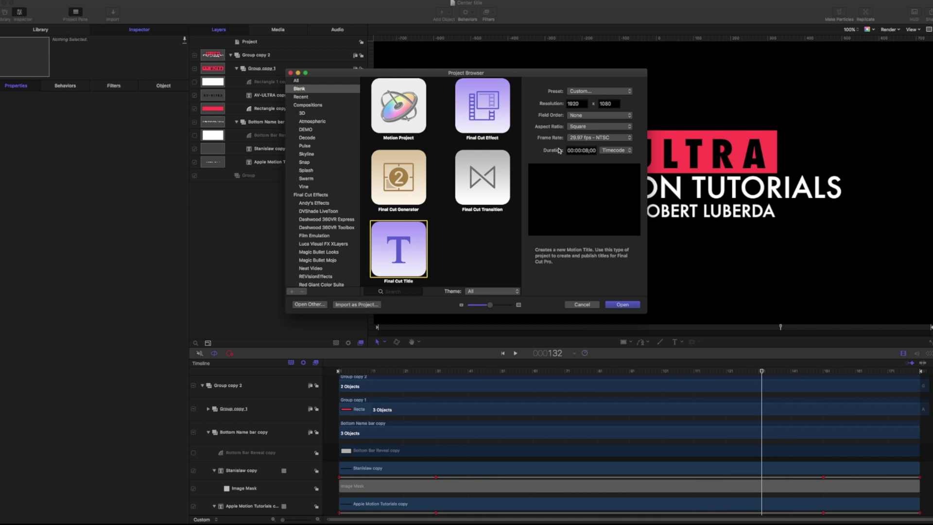
click(620, 305)
Fit the canvas zoom, select Title Background, then select the Apple Motion Tutorials copy layer
click(851, 29)
click(851, 4)
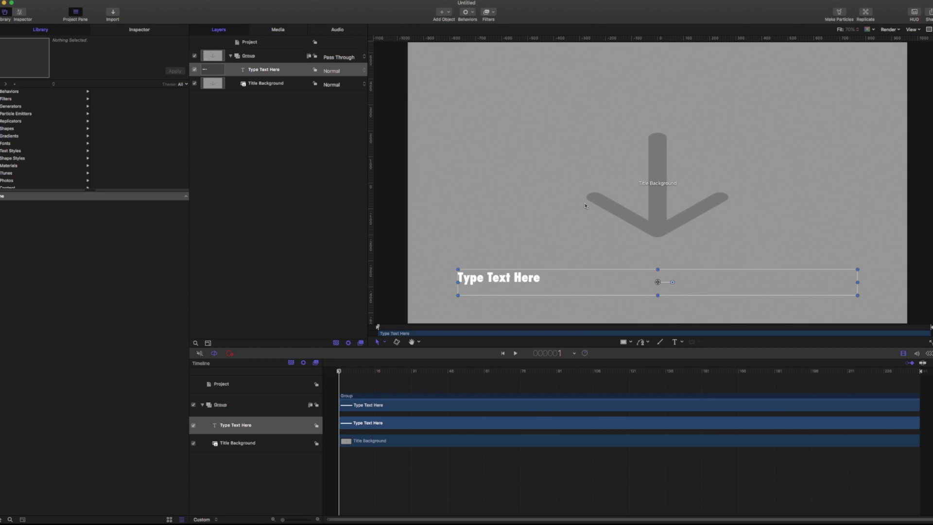
click(260, 84)
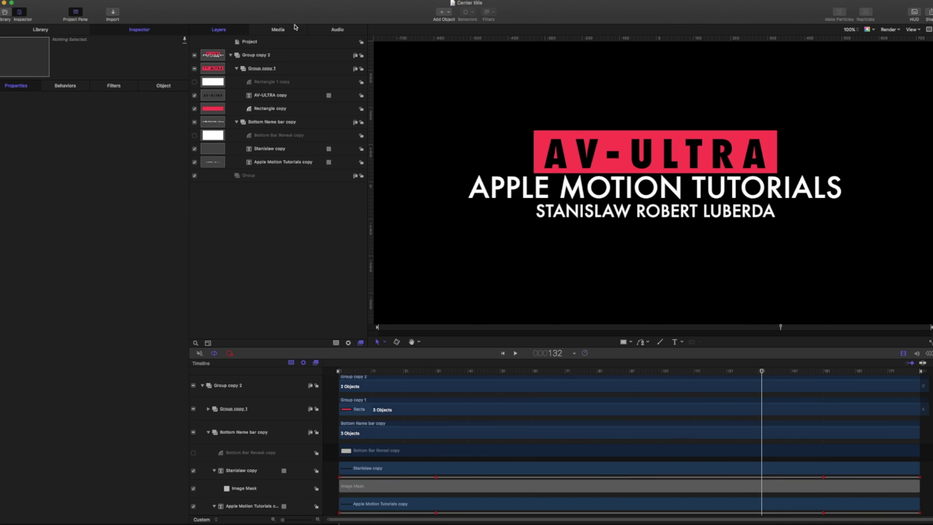
click(273, 161)
Replace the Type Text Here placeholder with the pasted AV-ULTRA title layers and preview them
shift+click(264, 55)
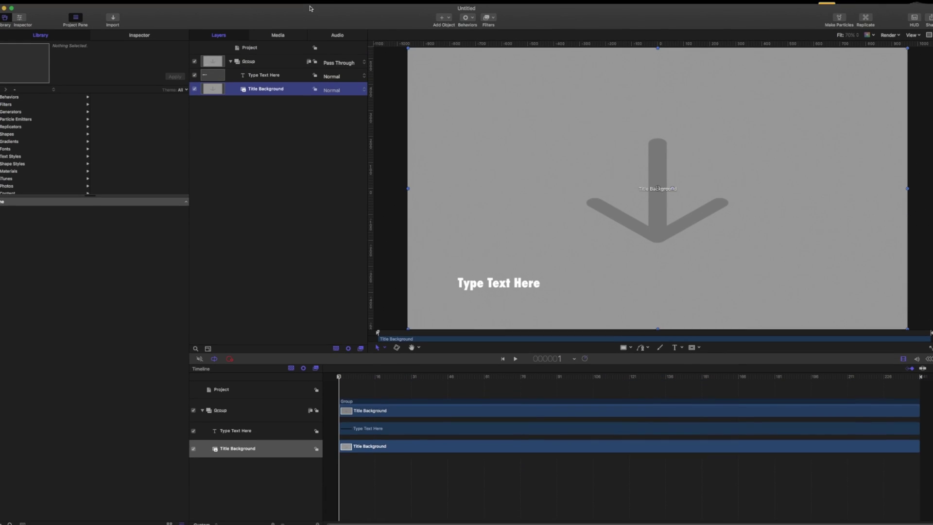
click(248, 62)
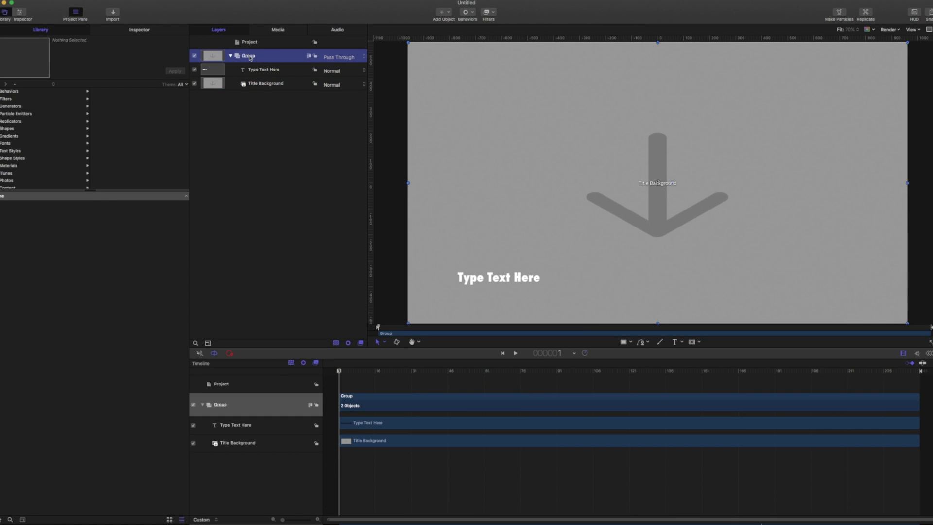
click(257, 72)
key(Delete)
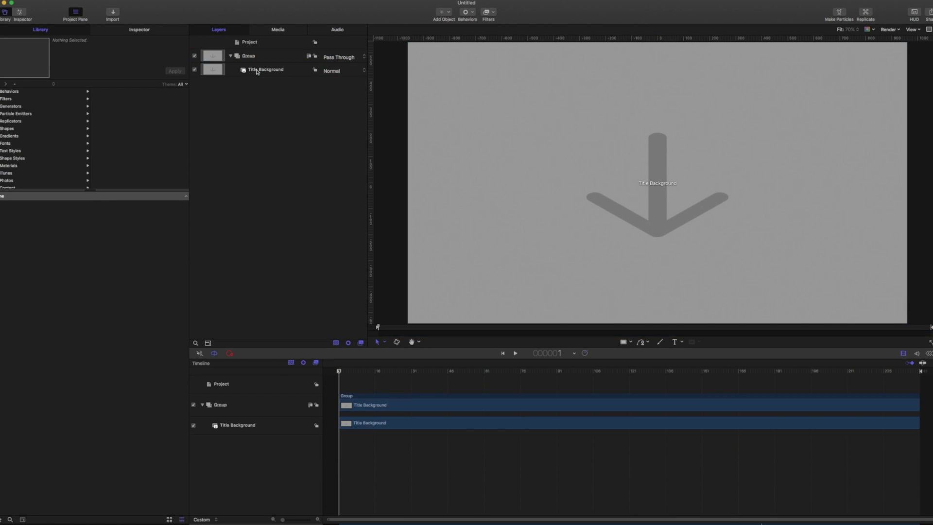
key(super+v)
drag(343, 371, 769, 371)
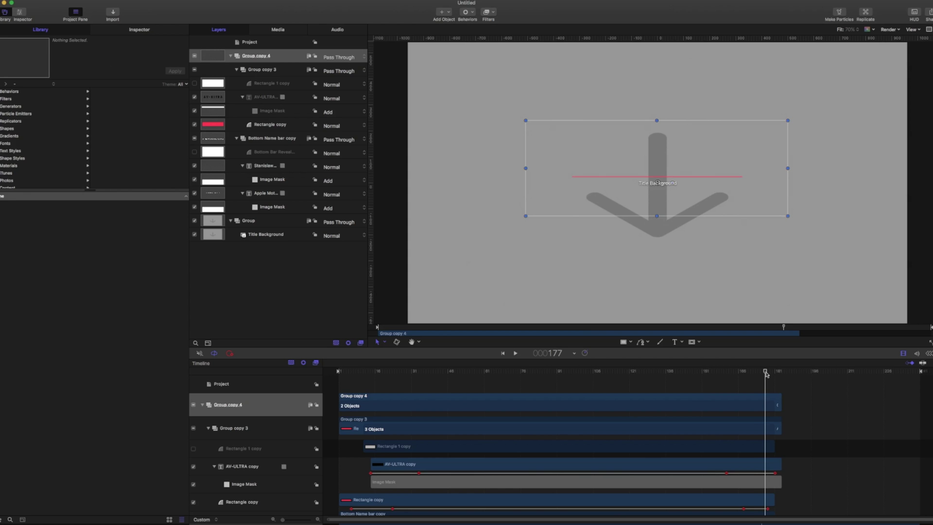
Switch the time display to timecode and shorten the project duration from 8:00 to 6:00
click(573, 353)
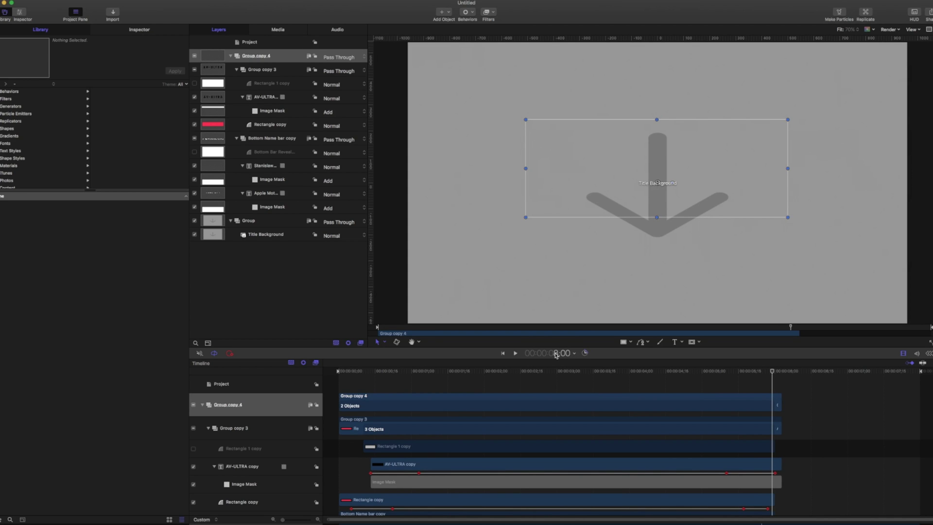
drag(556, 355, 538, 254)
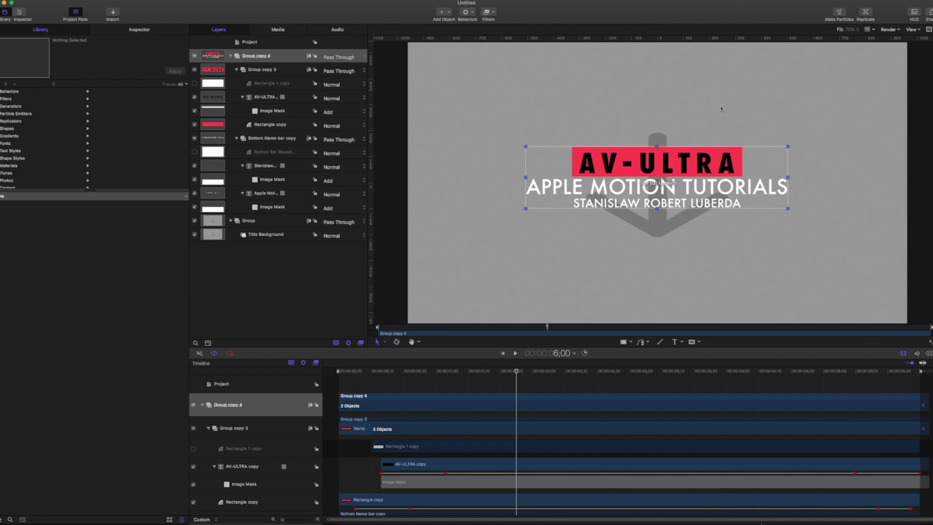
click(235, 236)
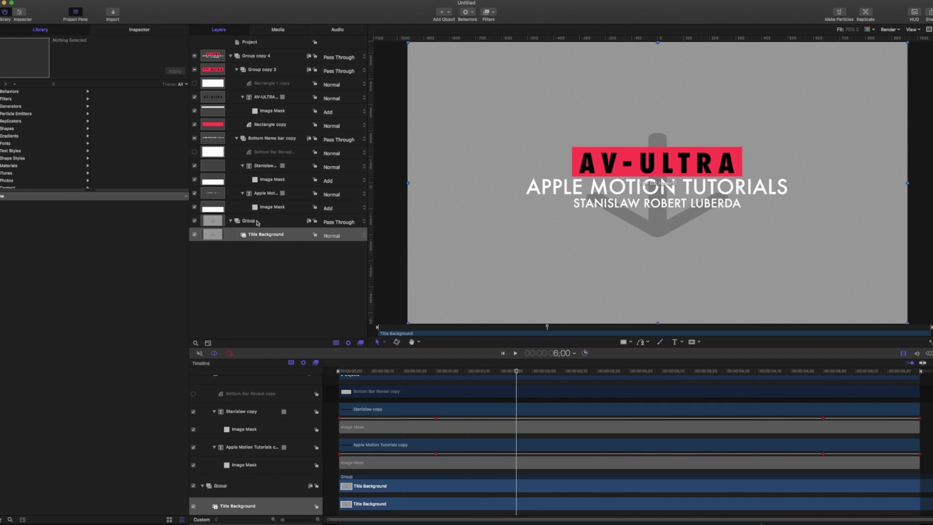
Apply a Gaussian Blur filter from the Library's Blur filters to the Title Background
click(10, 102)
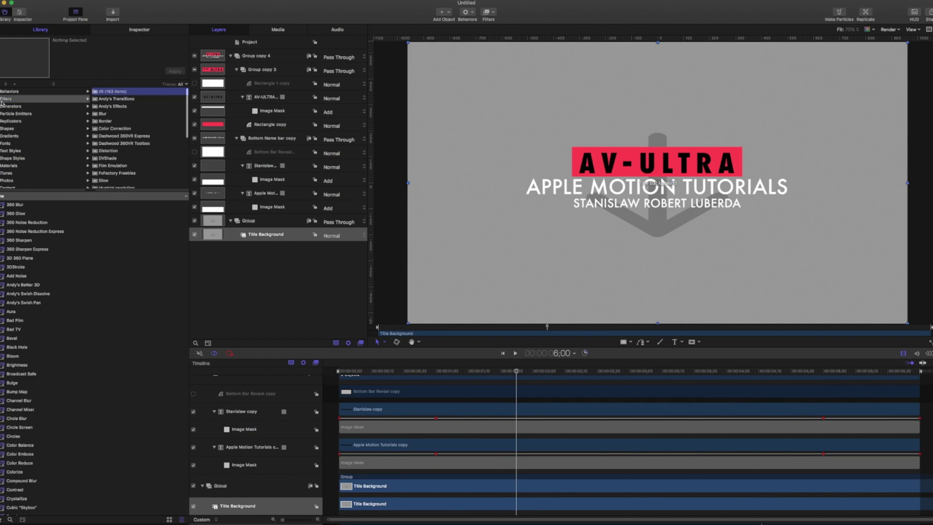
click(104, 114)
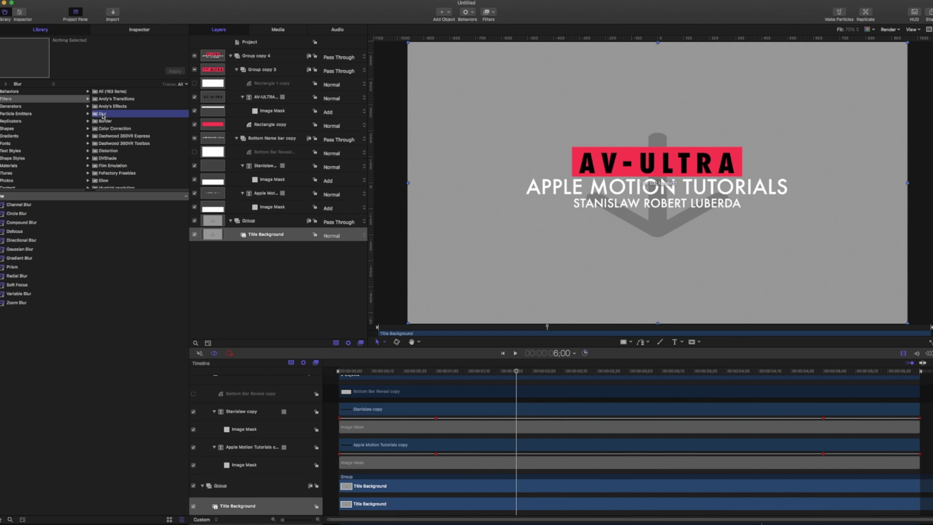
drag(11, 250, 248, 237)
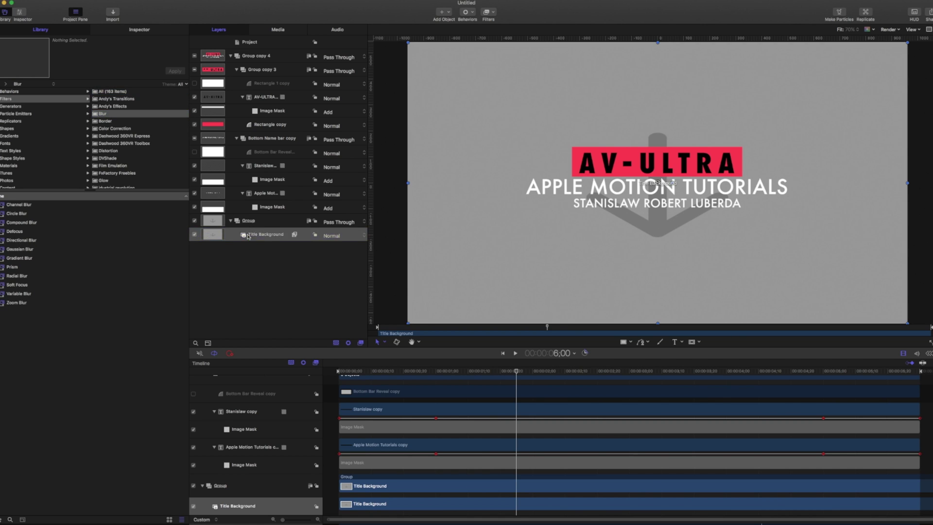
click(126, 30)
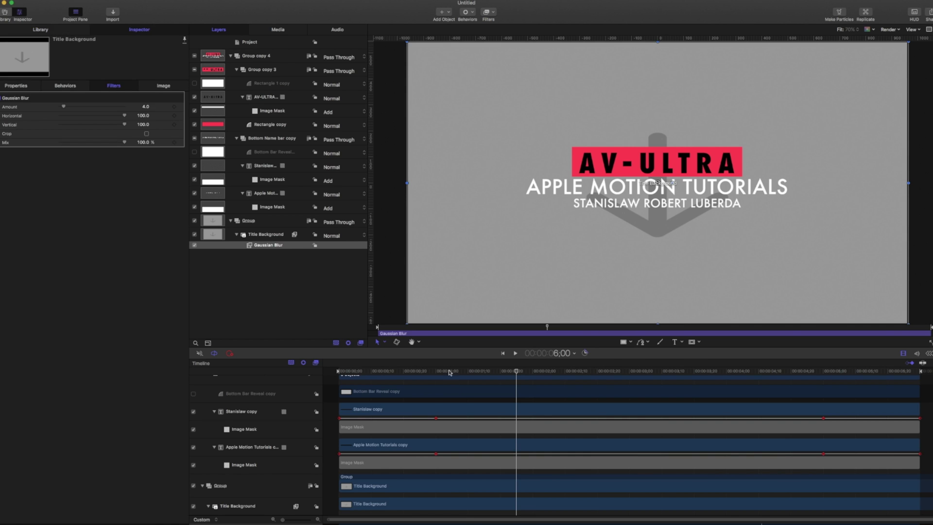
Keyframe blur Amount 0 at the start and 140 where the title appears, with Crop on
drag(451, 371, 327, 366)
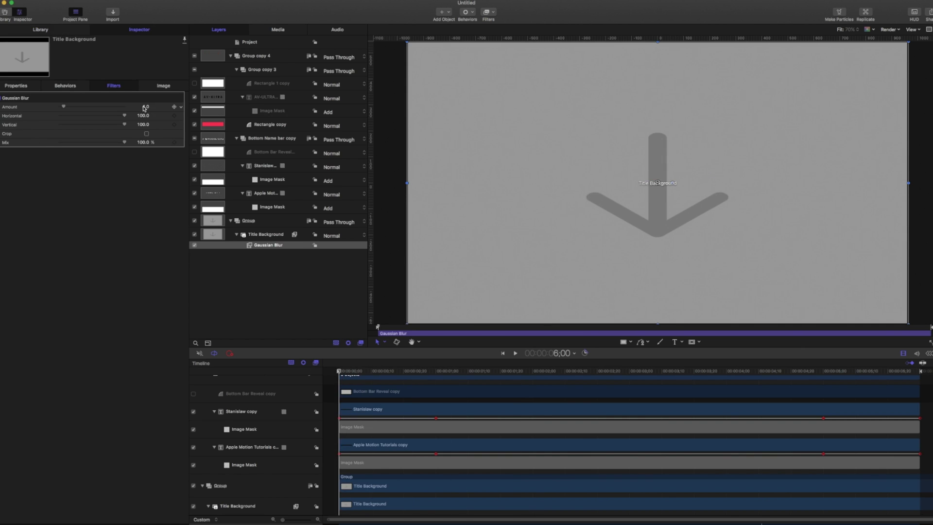
drag(144, 108, 140, 108)
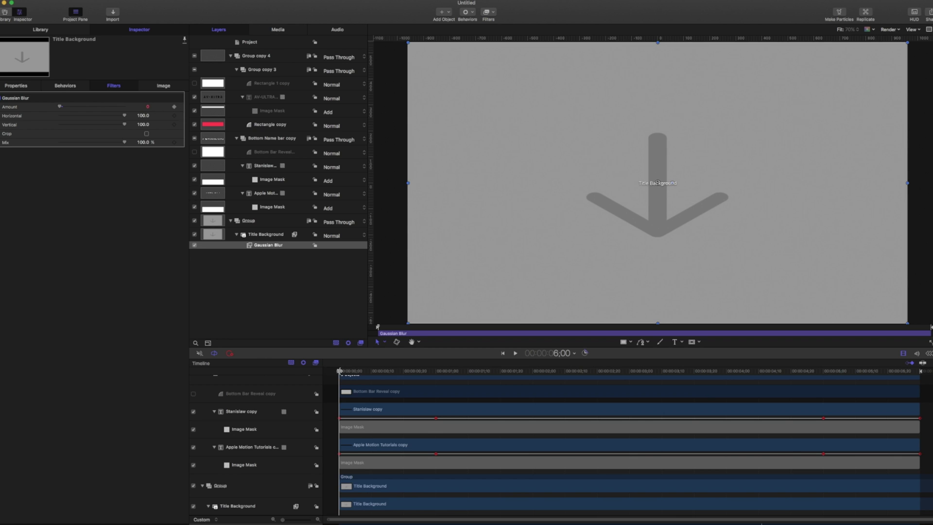
drag(340, 369, 386, 366)
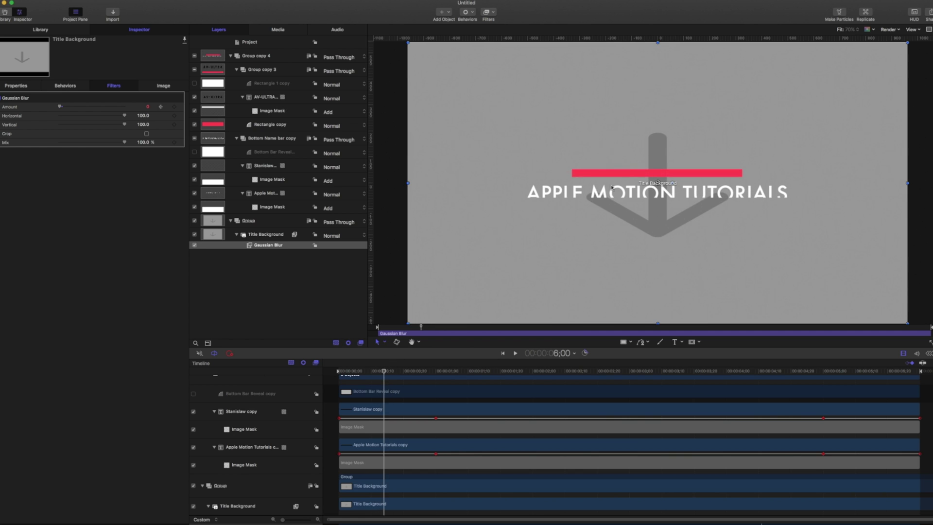
click(143, 106)
text(120)
key(Return)
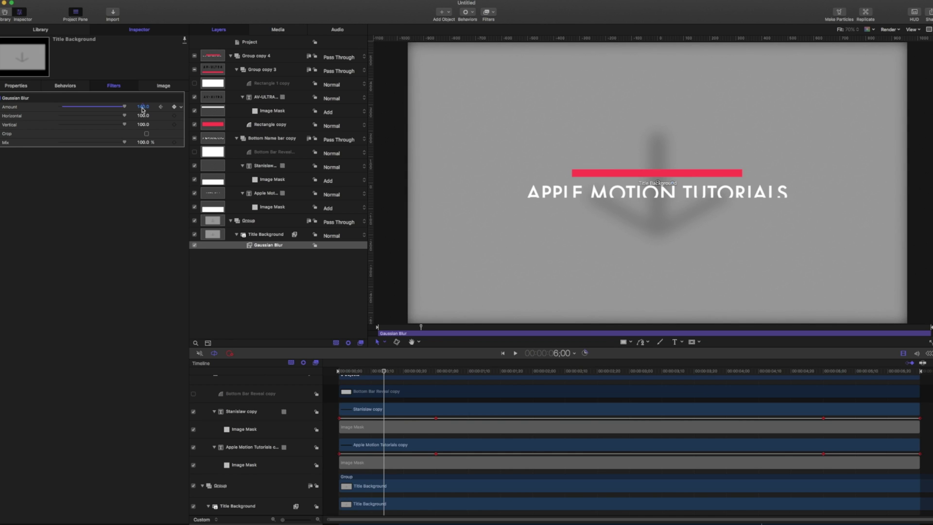
key(Return)
click(147, 135)
click(147, 135)
click(147, 134)
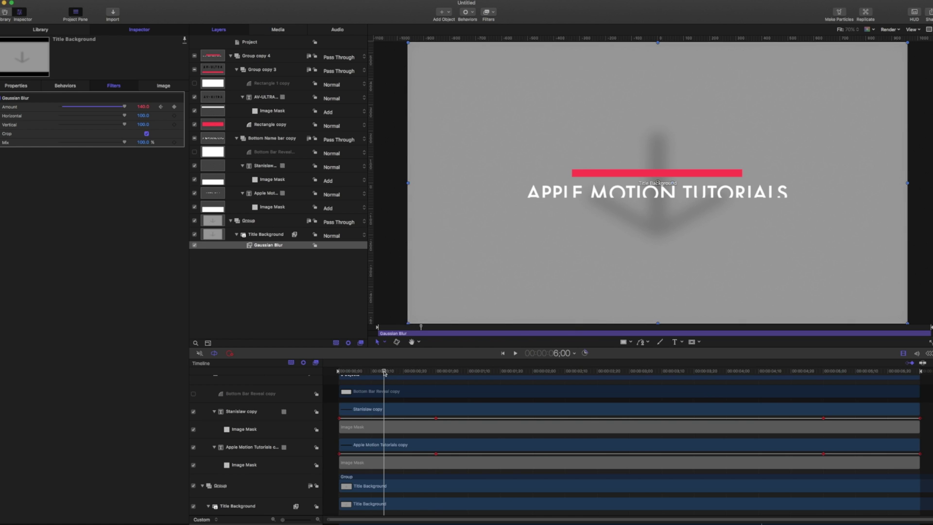
Hold the blur with a keyframe near 5:00, set Amount 0 at the end, and play back
drag(384, 372, 881, 373)
click(174, 108)
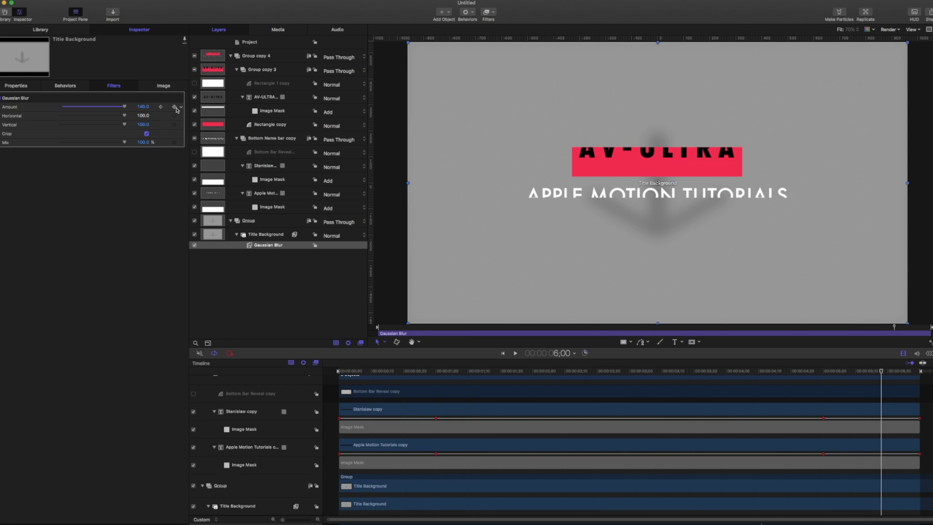
click(891, 372)
click(917, 371)
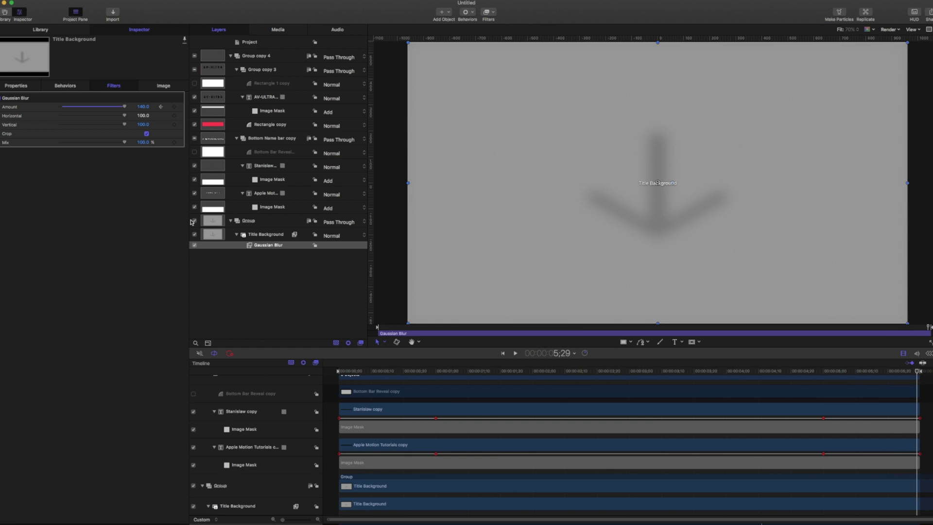
click(140, 108)
text(0)
key(Return)
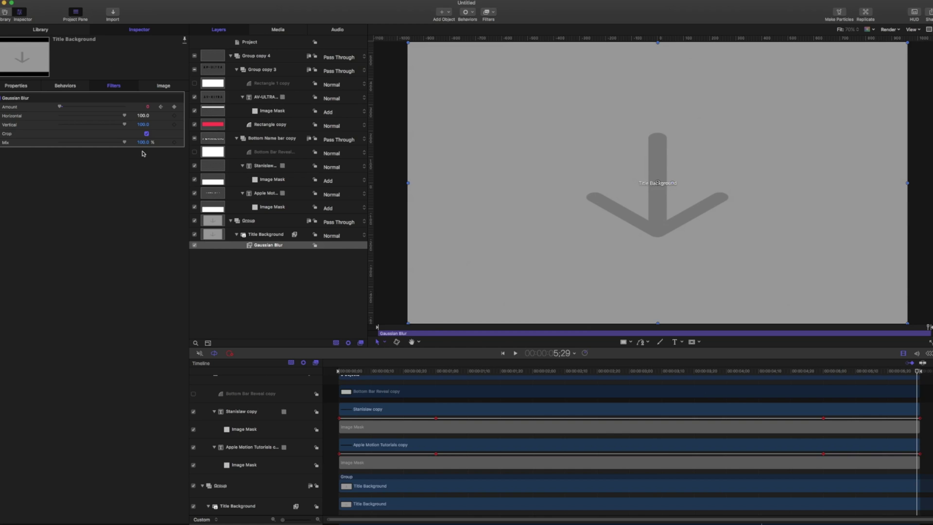
click(345, 372)
key(space)
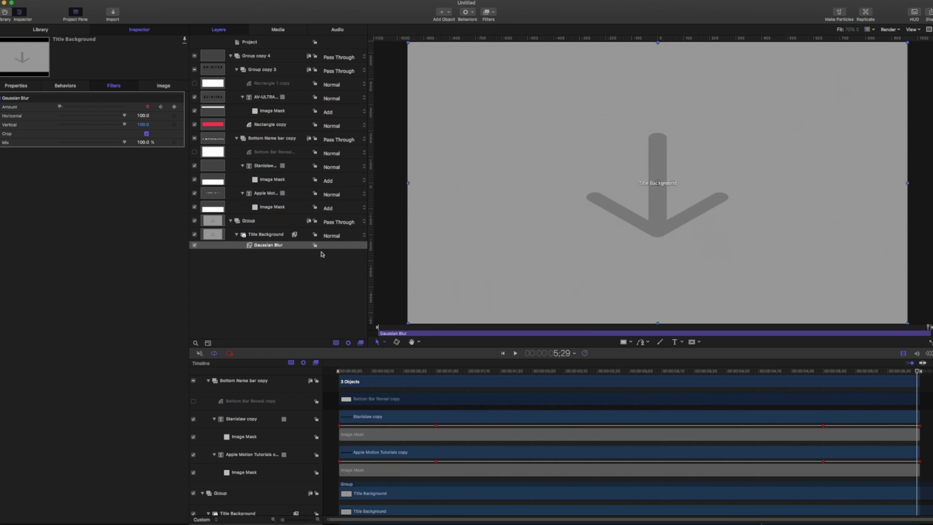
Through File > Publish Template, create category DEMO, name the template 'Center Blur', and publish
click(46, 0)
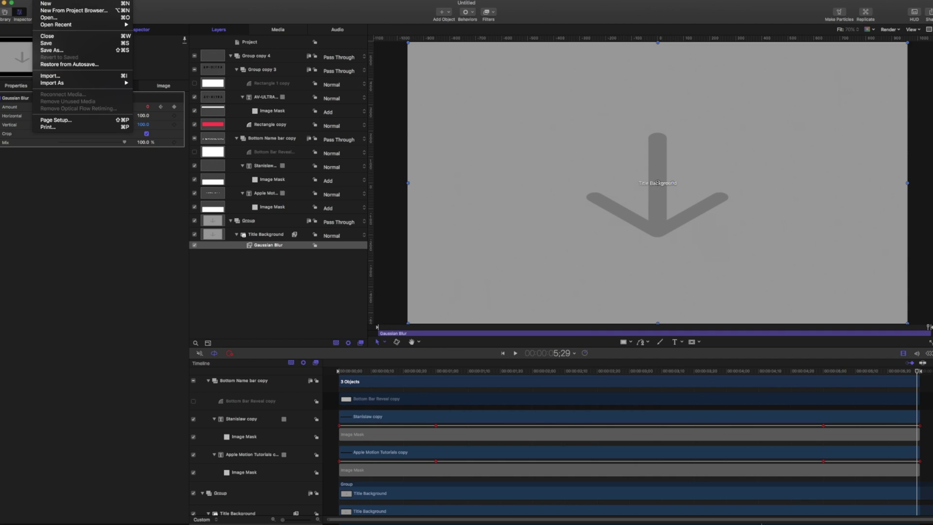
click(51, 50)
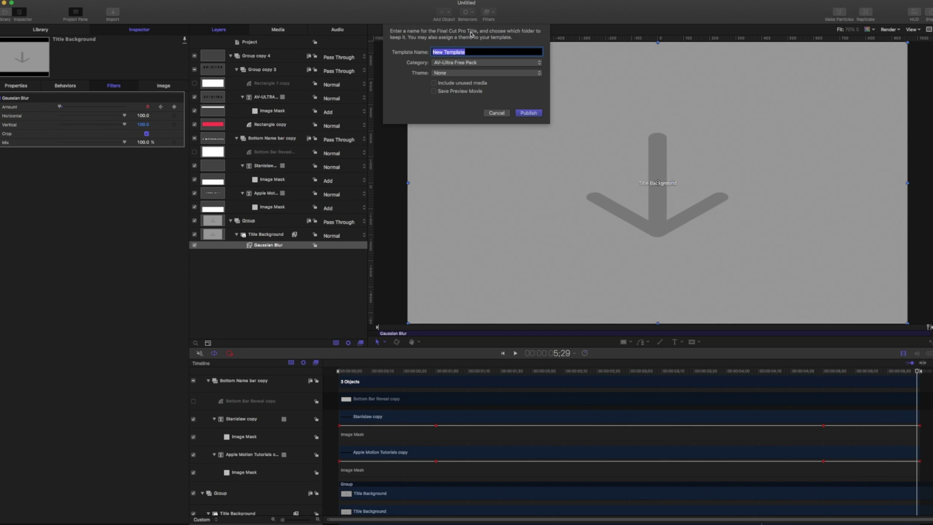
click(484, 63)
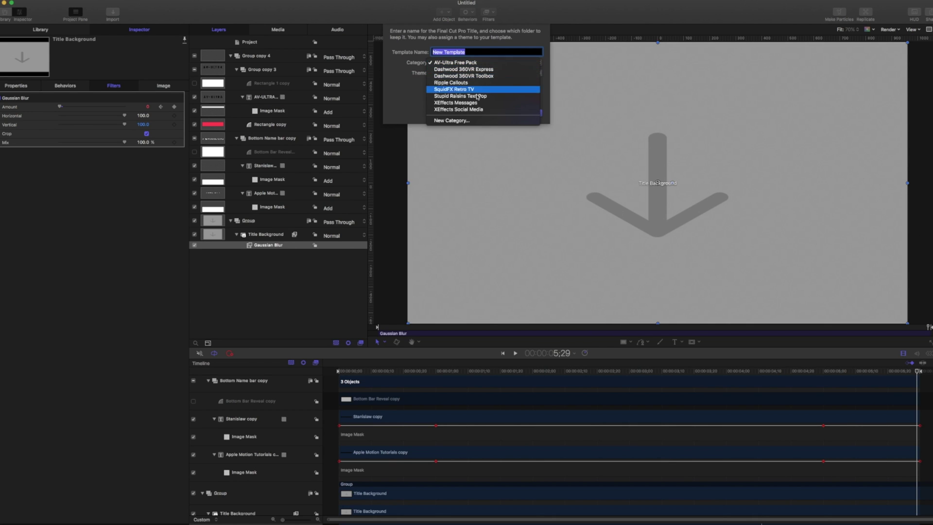
click(476, 121)
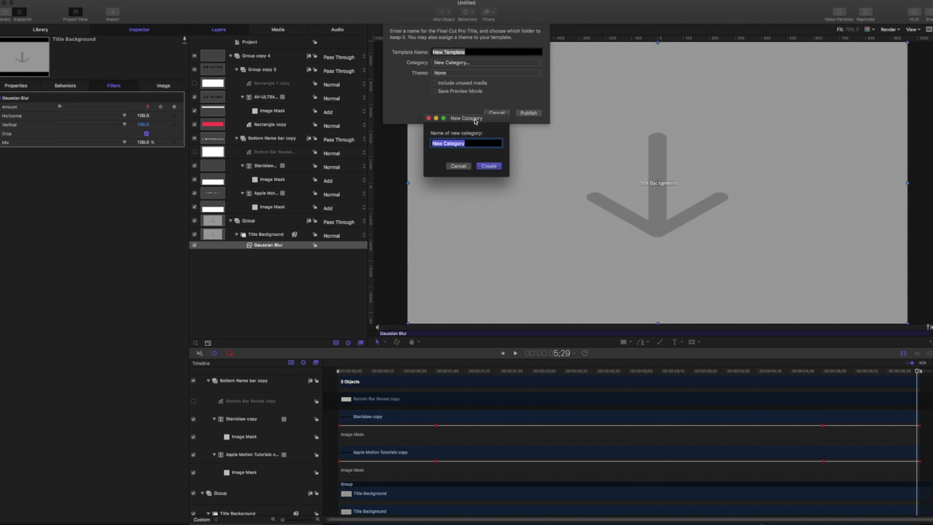
text(DEMO)
key(Return)
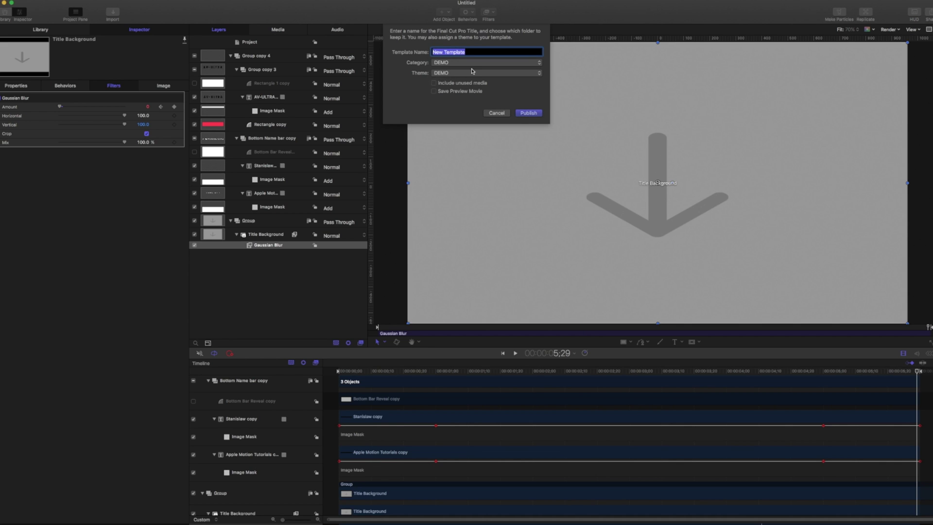
text(Center Blur)
click(519, 114)
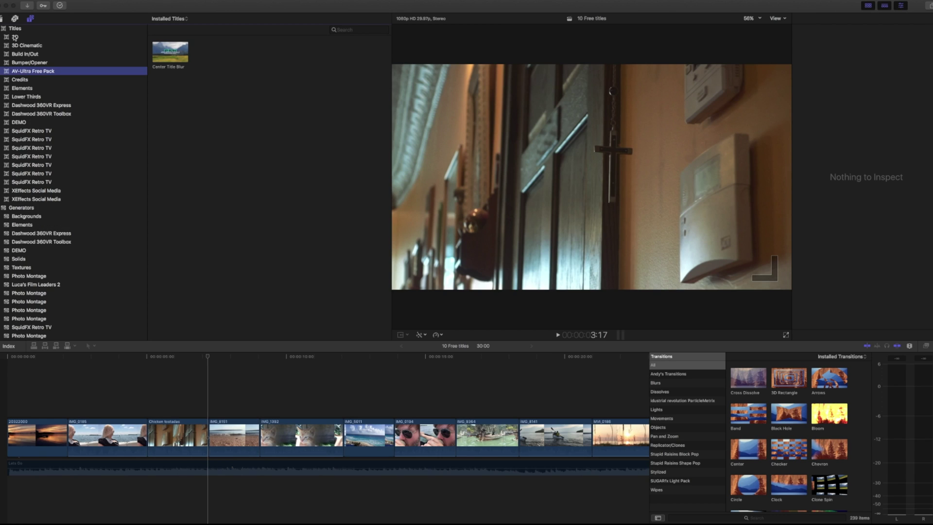
Place the Center Blur title from DEMO above the opening clips and play it back
click(17, 123)
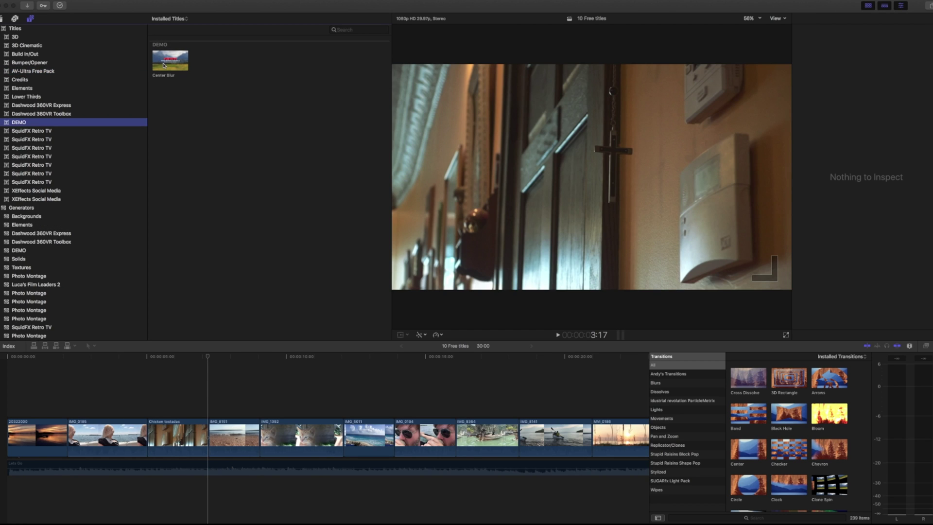
drag(173, 64, 116, 362)
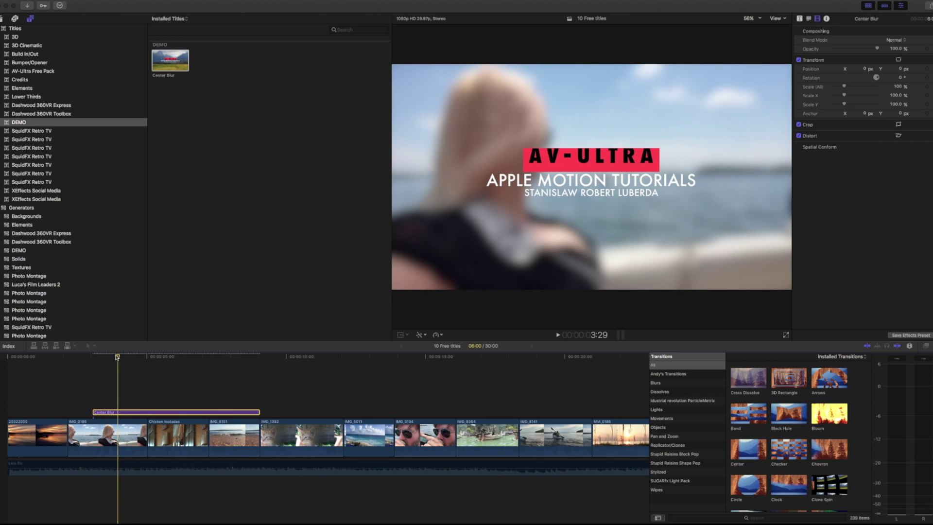
drag(117, 358, 95, 359)
key(space)
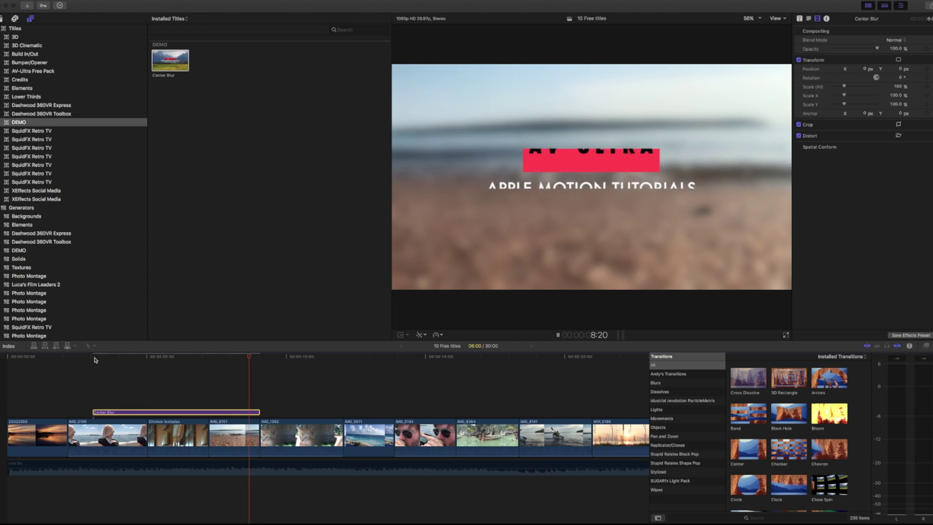
key(space)
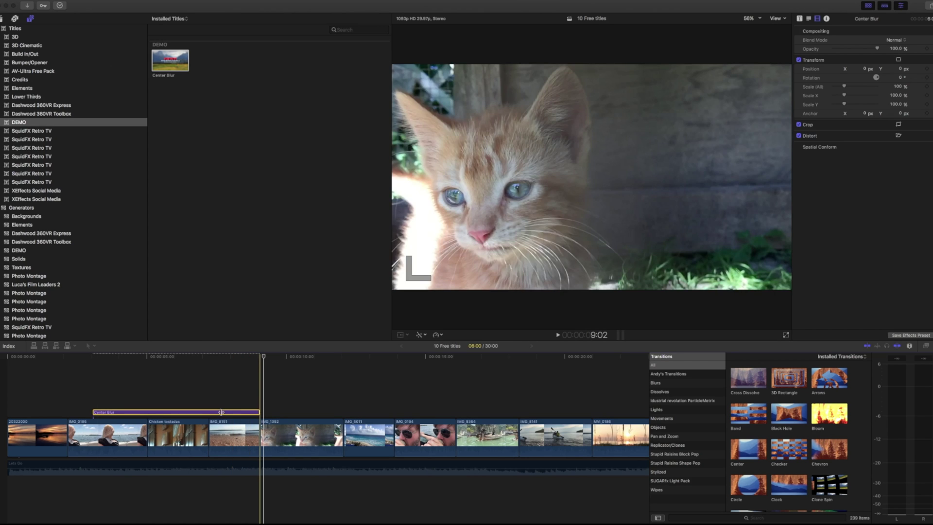
Trim the Center Blur title about four seconds shorter and replay it, checking frames at its end
drag(257, 412, 139, 412)
click(94, 357)
key(space)
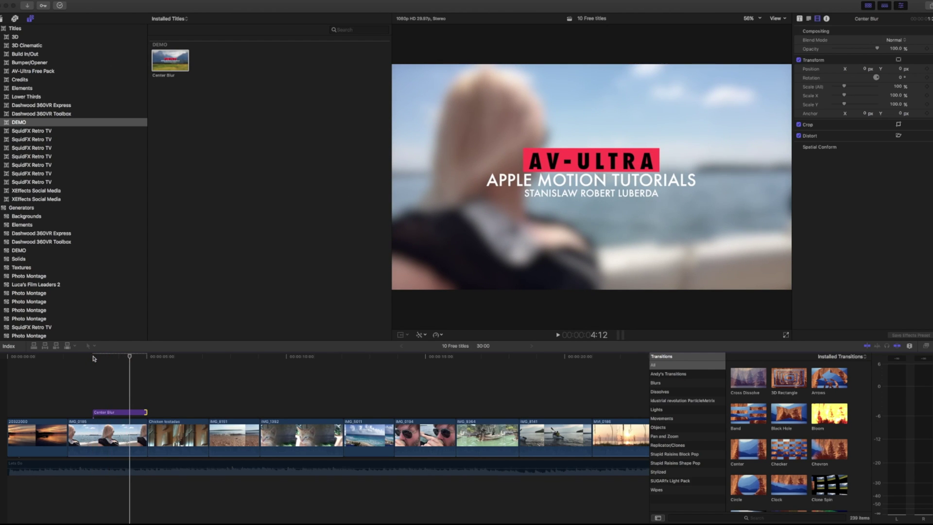
key(Right)
key(Left)
key(Right)
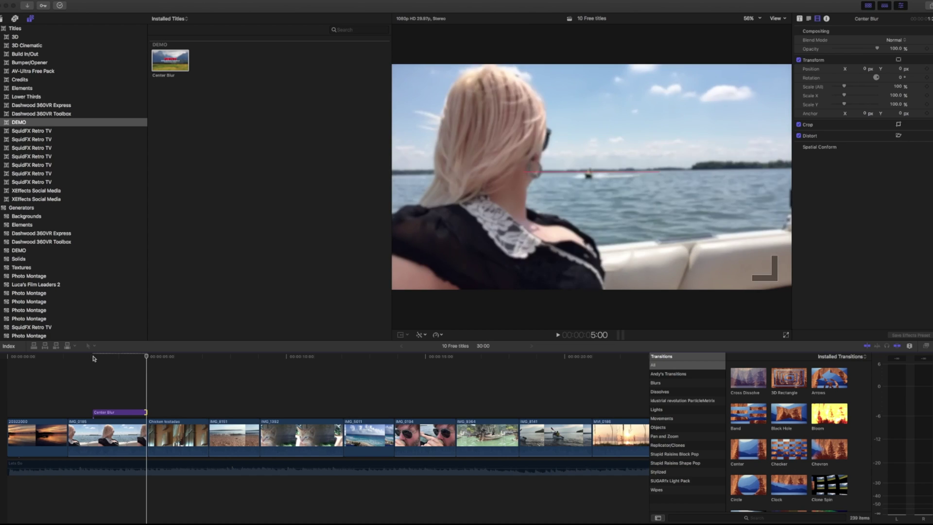
key(Right)
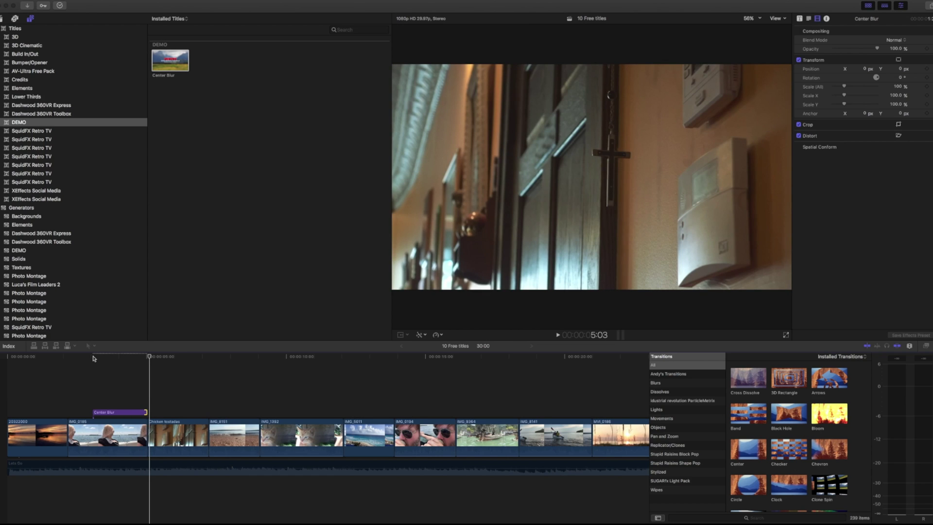
key(Left)
key(Left)
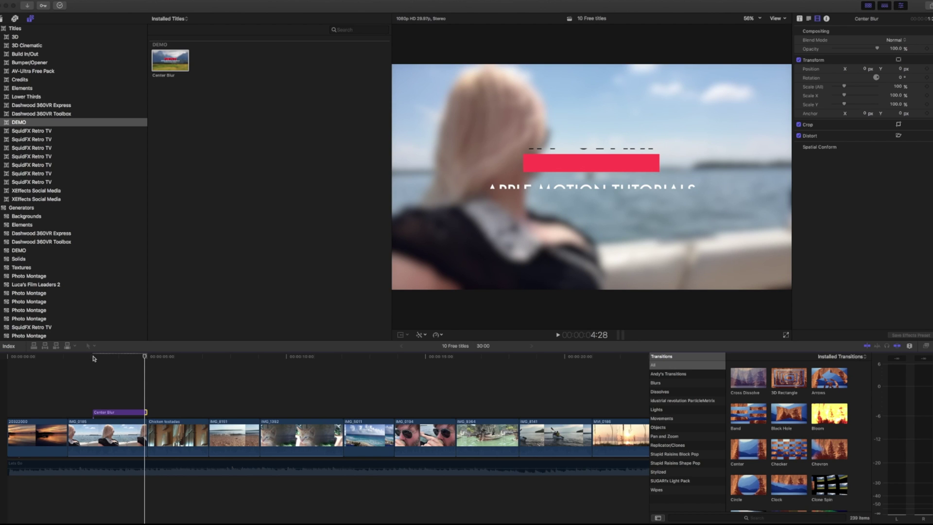
Select the Center Blur clip and open its template in Motion from the Titles browser
click(104, 413)
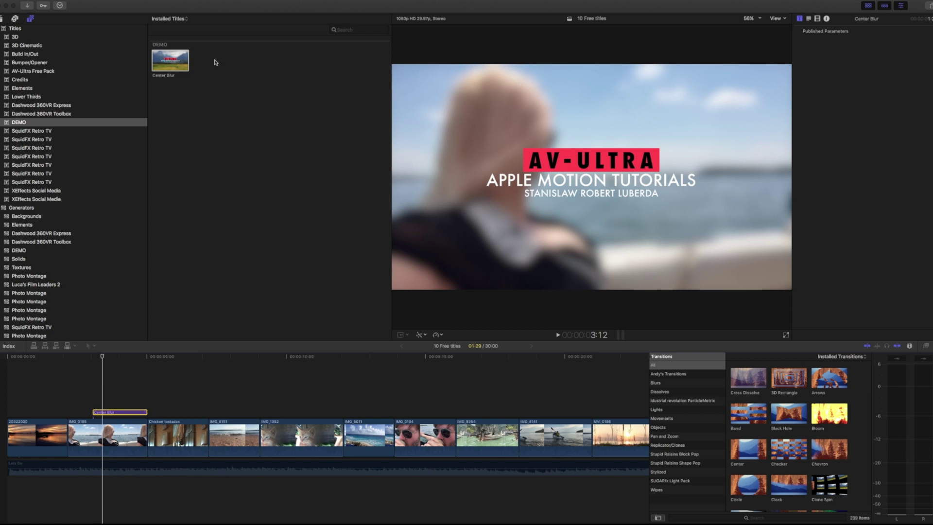
right_click(174, 61)
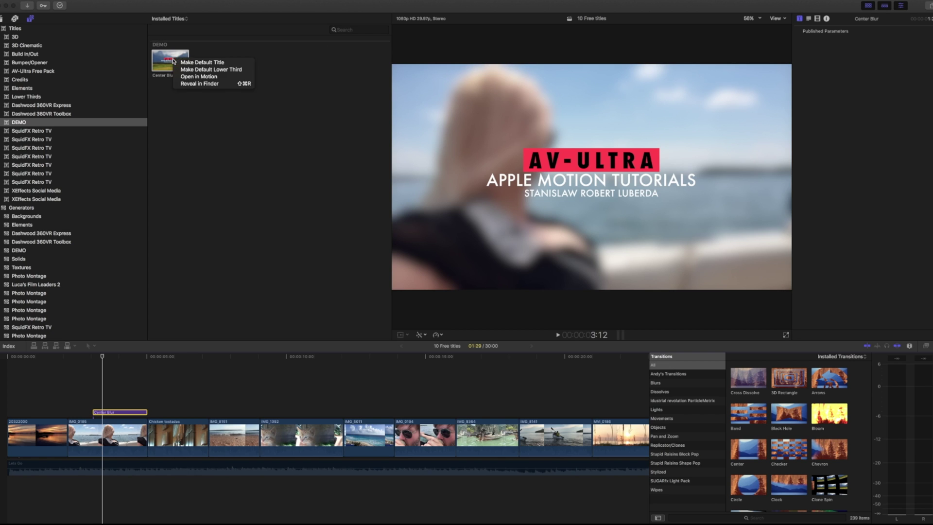
click(189, 77)
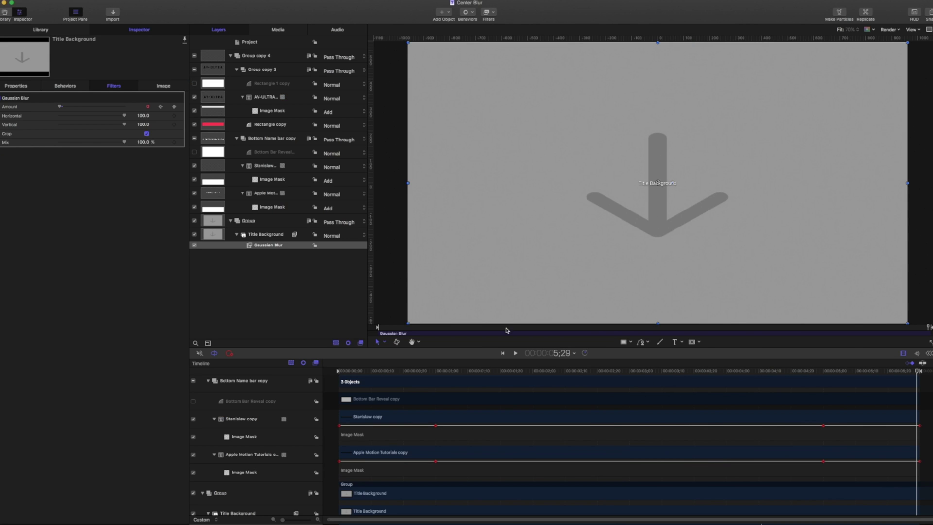
Select the red bar behind AV-ULTRA and publish its Fill Color to Final Cut Pro
click(519, 327)
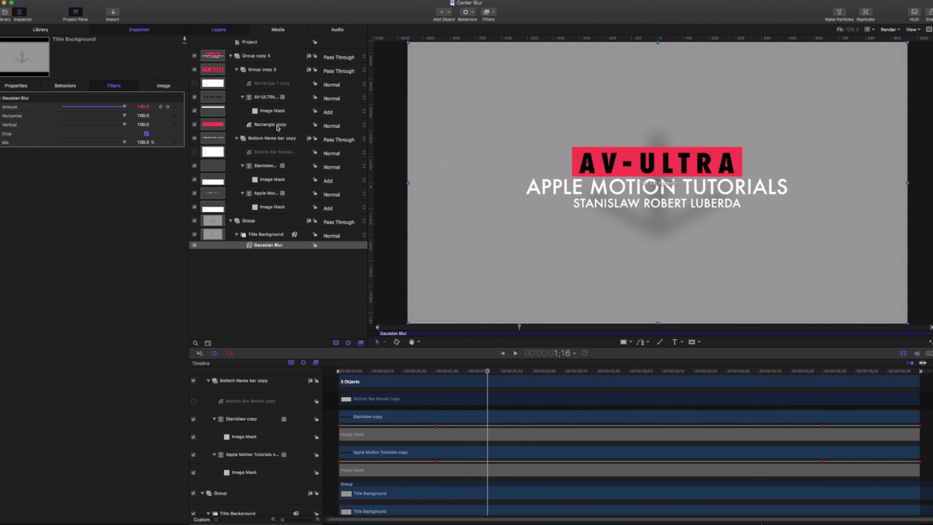
click(270, 125)
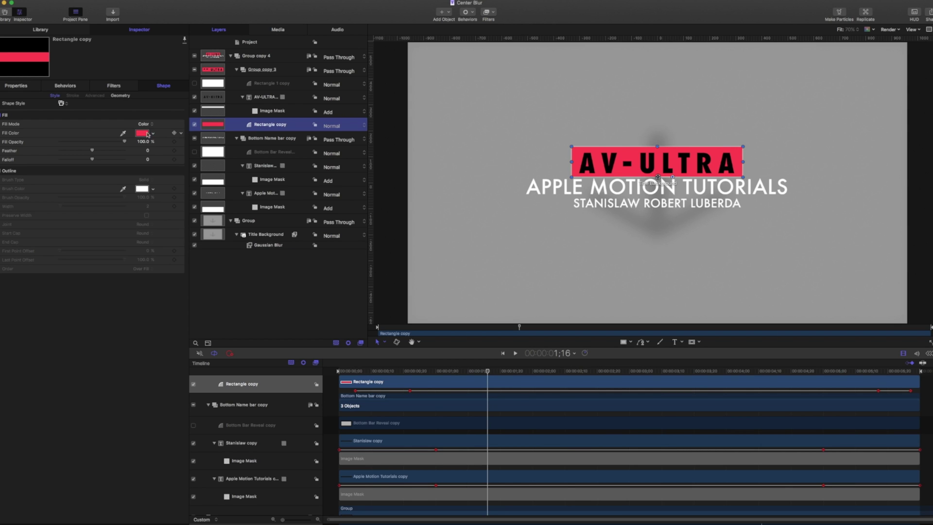
click(181, 133)
click(203, 224)
Publish the bar's Scale X to Final Cut Pro
click(16, 86)
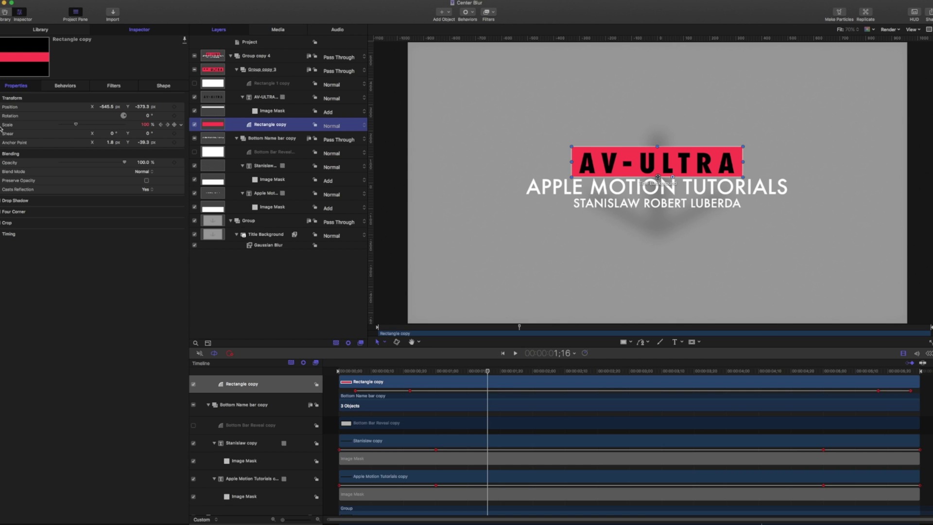
click(181, 125)
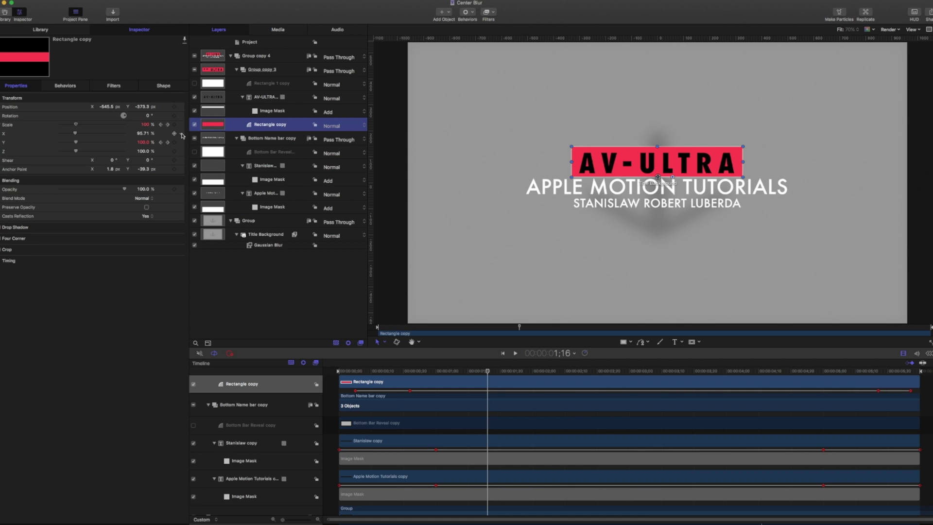
click(182, 136)
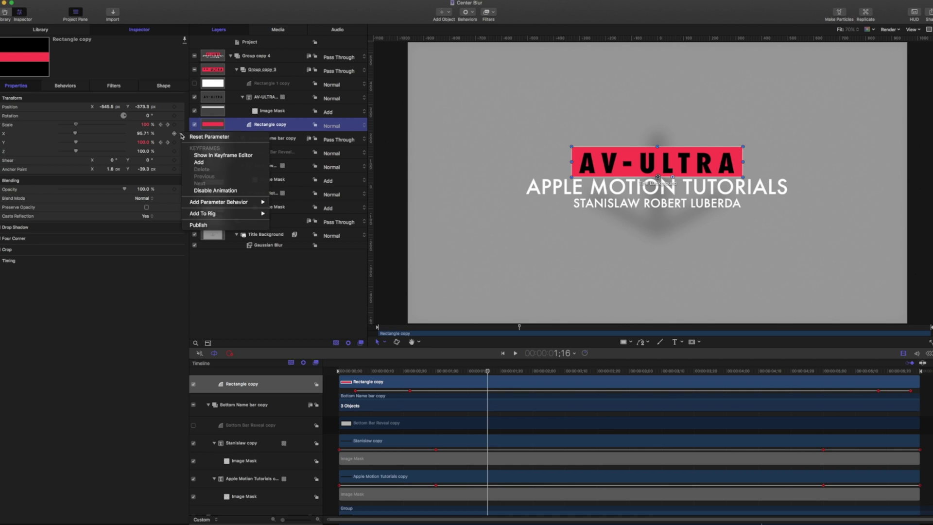
click(198, 195)
Set the published Fill Color to purple in the project's parameters, testing and undoing an X Scale change
click(260, 44)
click(163, 85)
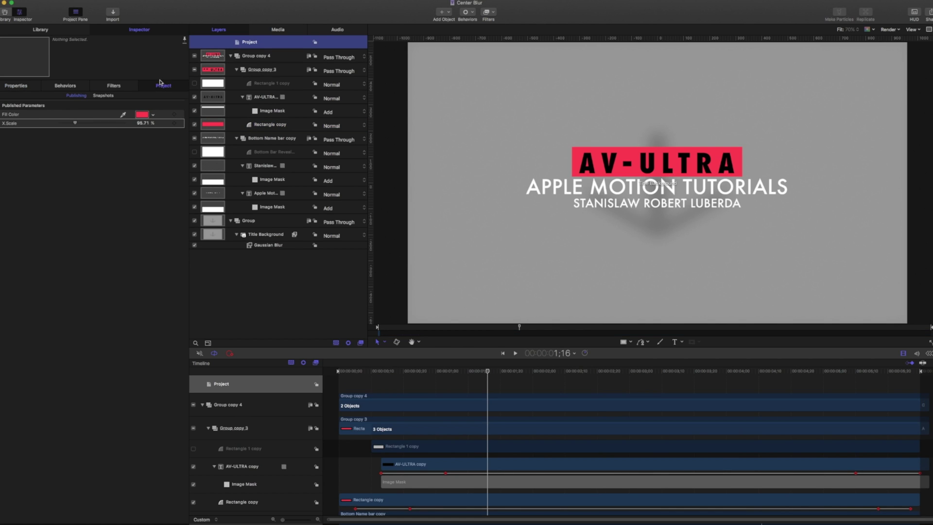
click(138, 115)
click(140, 327)
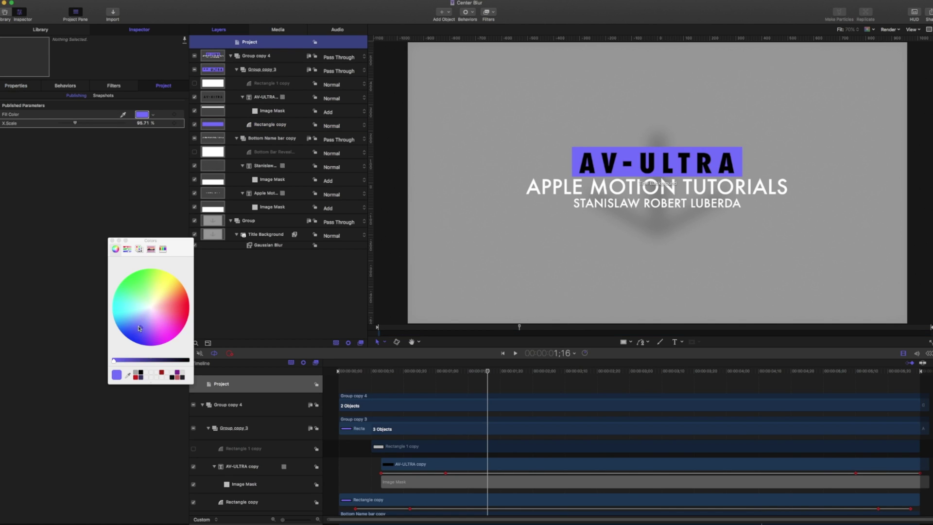
drag(78, 123, 89, 124)
key(super+z)
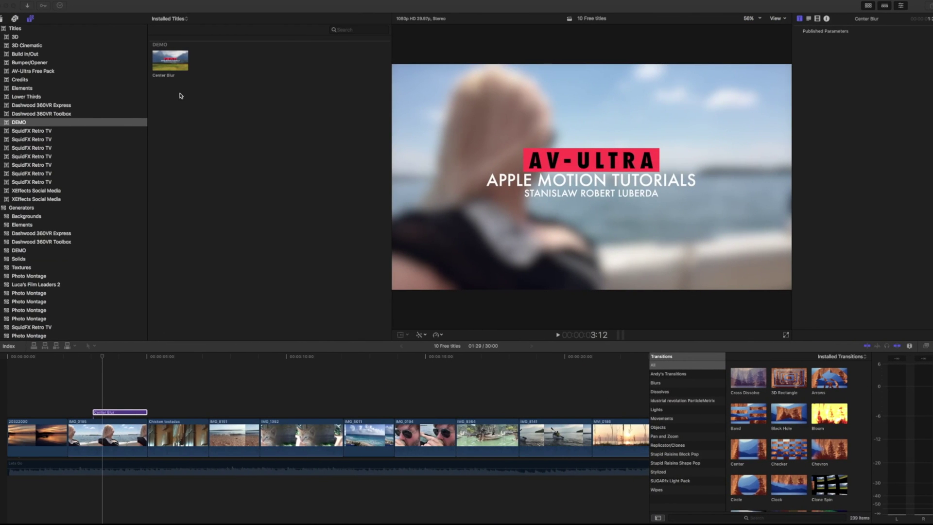
Replace the old title with the updated Center Blur and turn its bar magenta
key(Delete)
drag(180, 61, 139, 409)
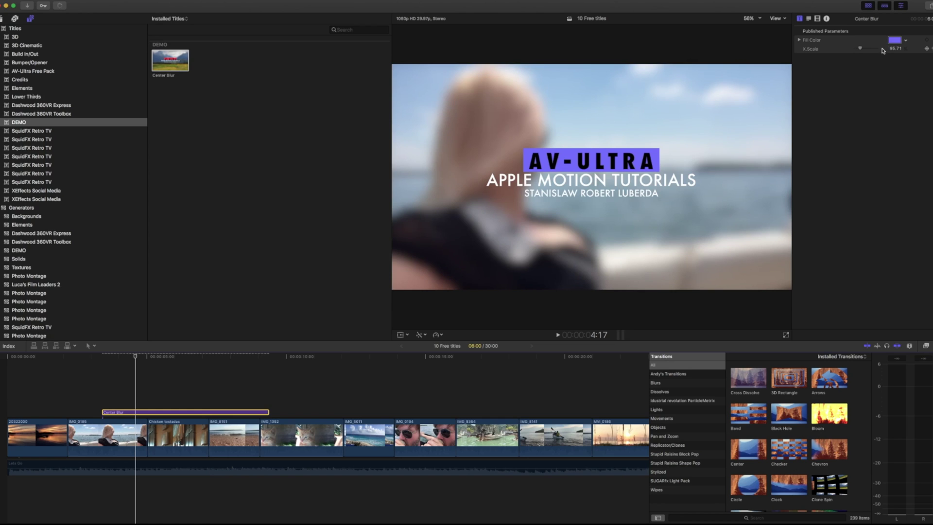
click(894, 40)
click(301, 270)
Widen the magenta bar with X Scale, then go back to Motion
drag(861, 50, 865, 50)
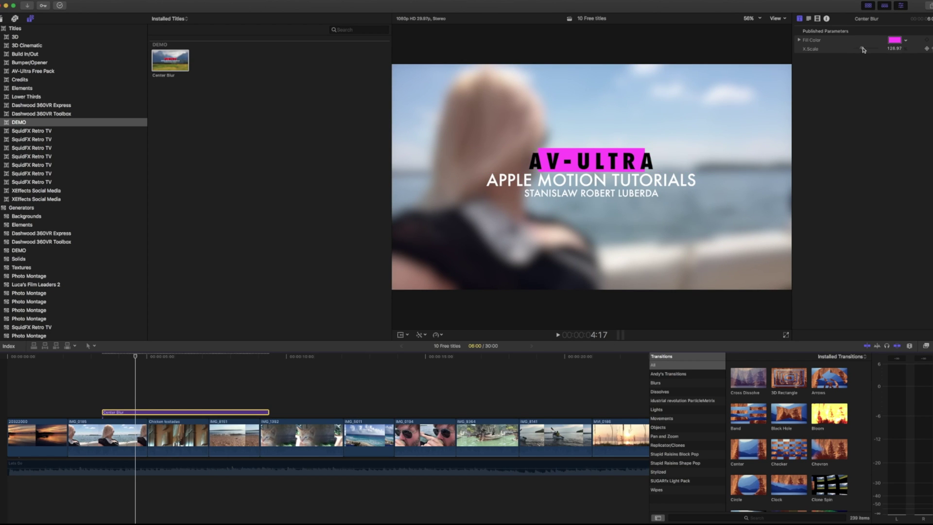
drag(863, 50, 863, 49)
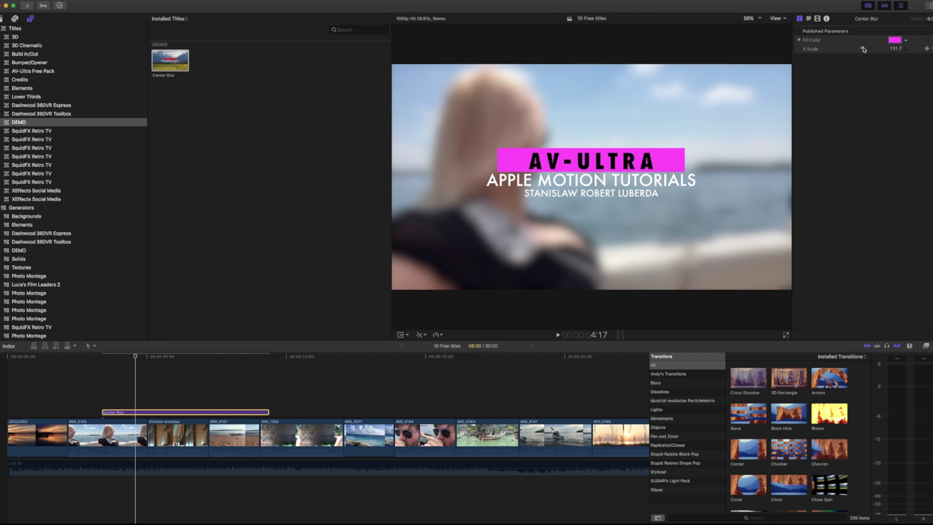
click(316, 516)
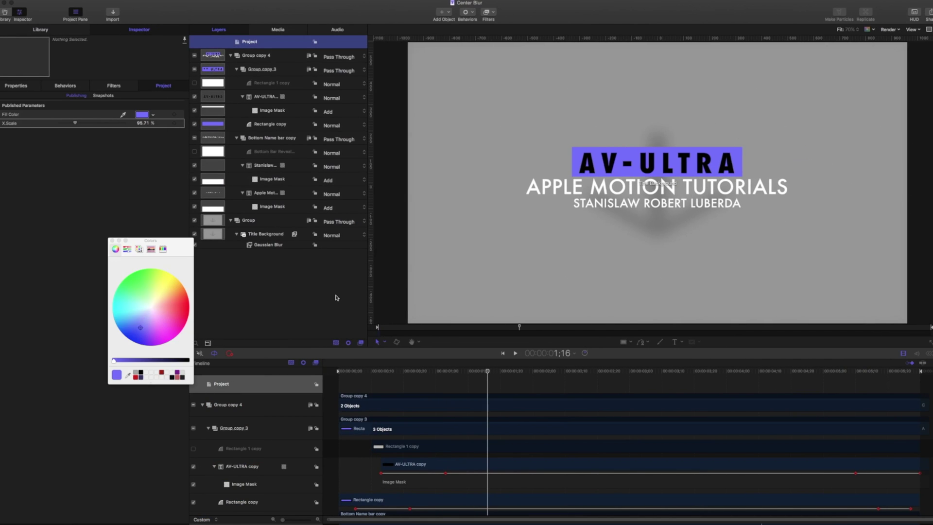
Add a marker at 1;03 and set its type to Build In - Optional
drag(359, 372, 446, 373)
right_click(446, 373)
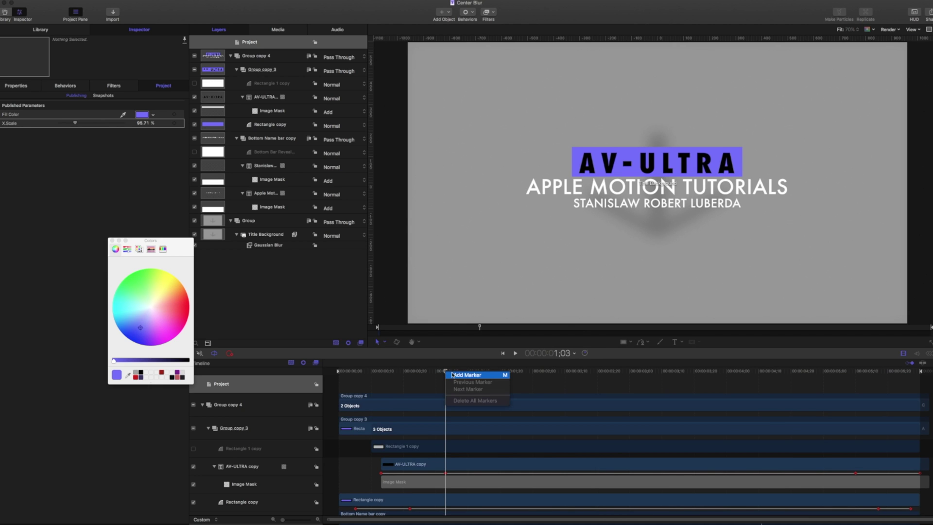
click(454, 374)
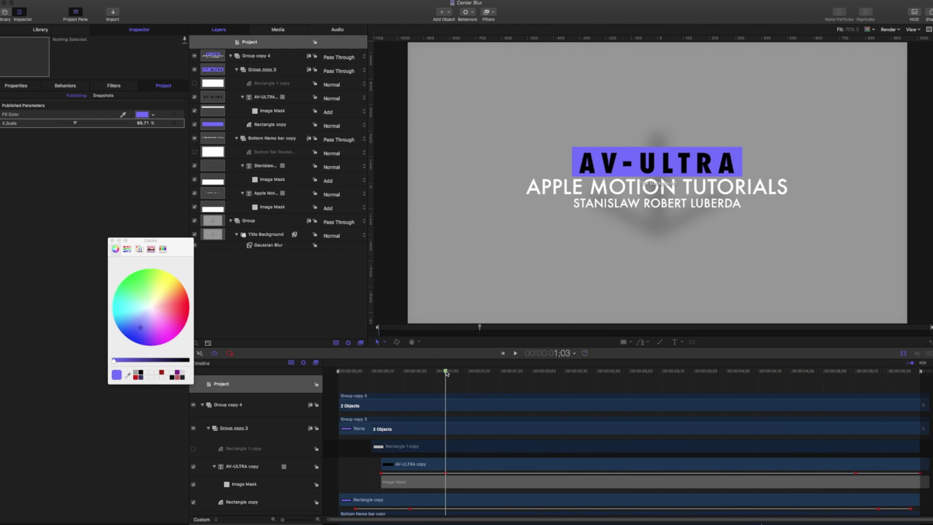
mouse_move(446, 373)
mouse_down()
mouse_move(856, 371)
mouse_move(811, 375)
mouse_up()
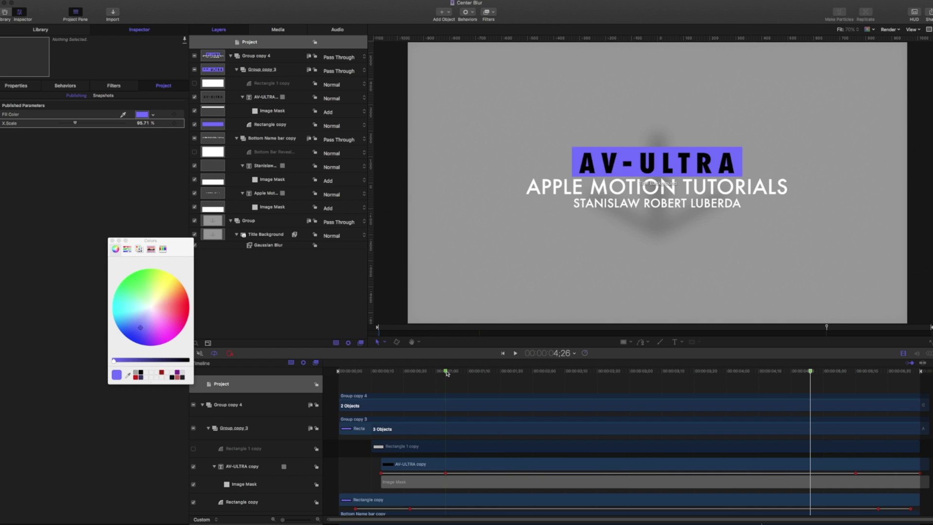
right_click(446, 372)
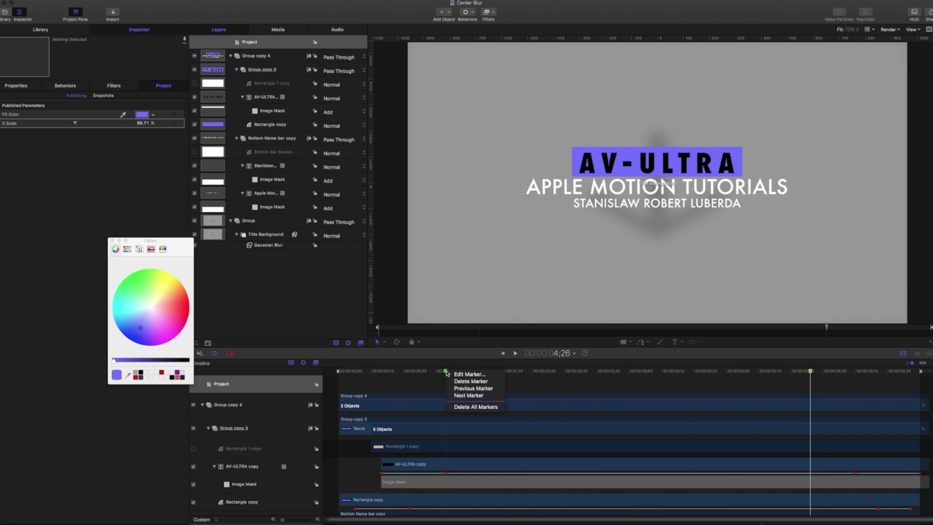
click(459, 375)
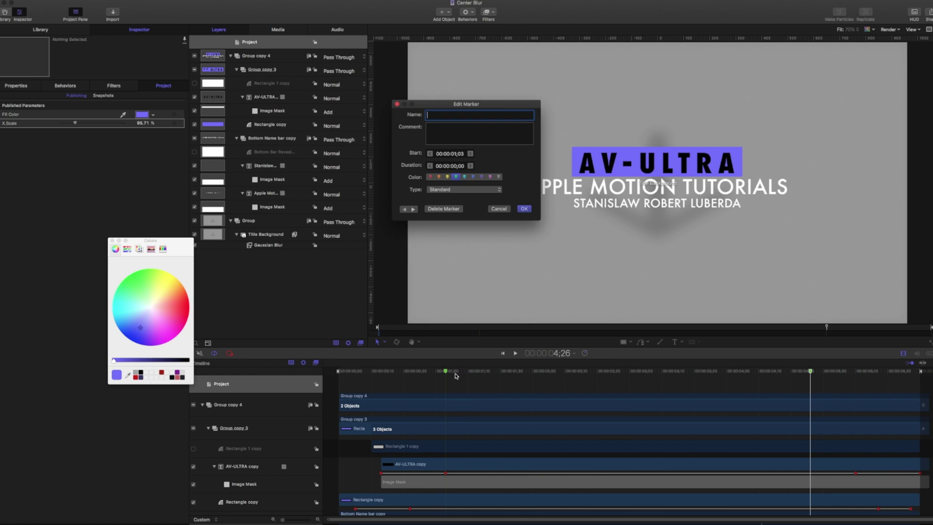
click(448, 193)
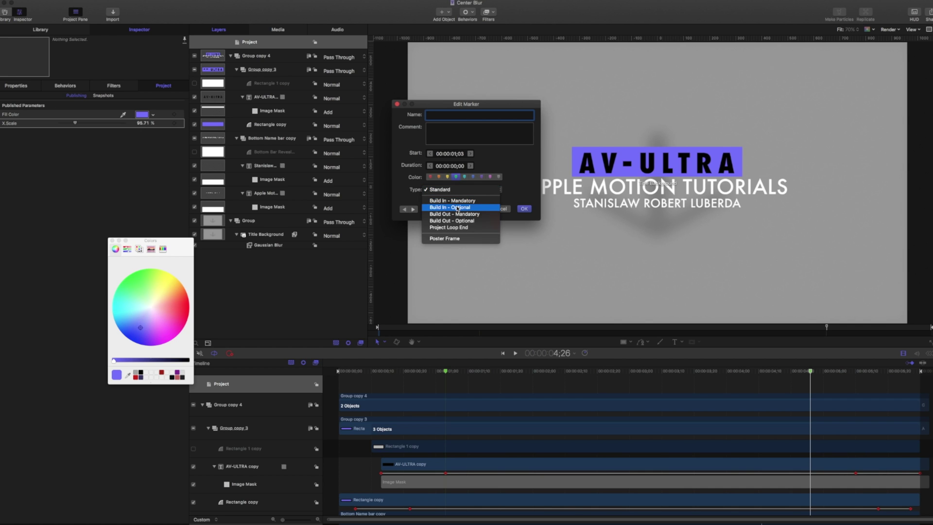
click(457, 208)
click(524, 208)
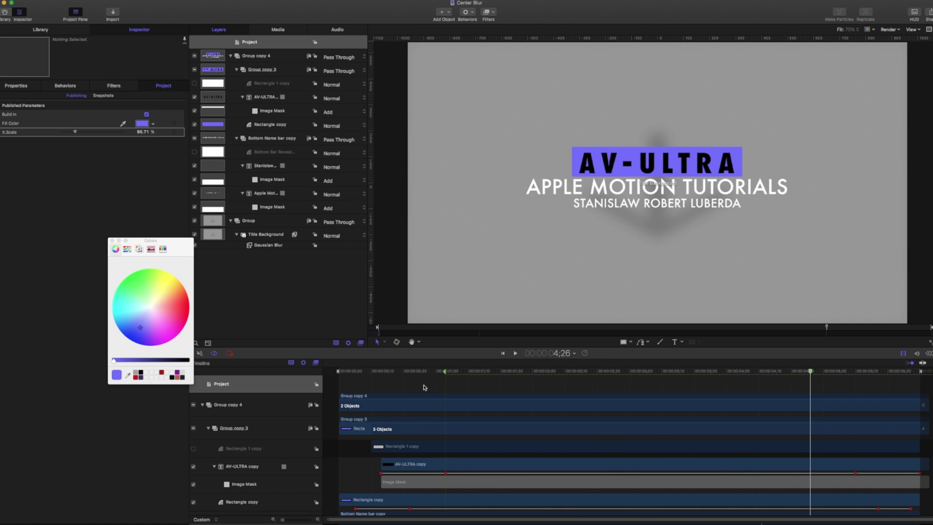
Set the marker at 4;26 to Build Out - Optional
right_click(811, 372)
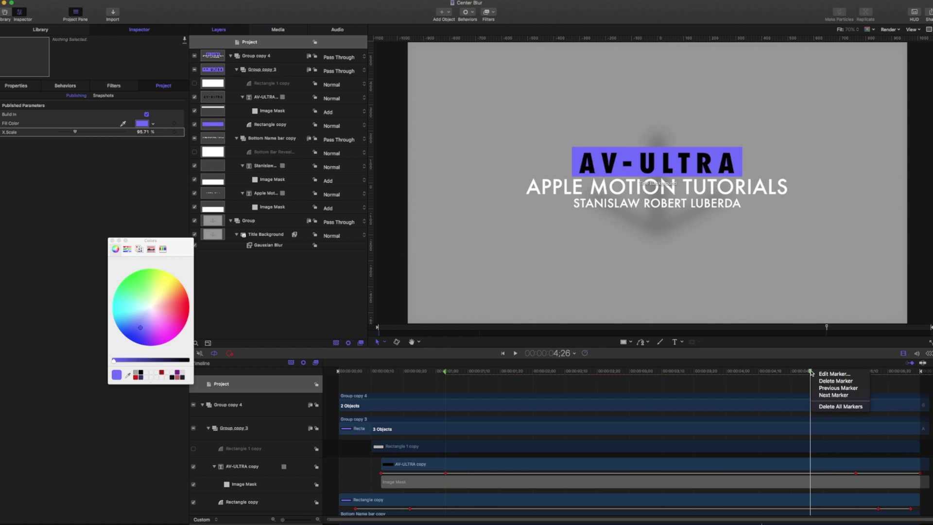
click(834, 373)
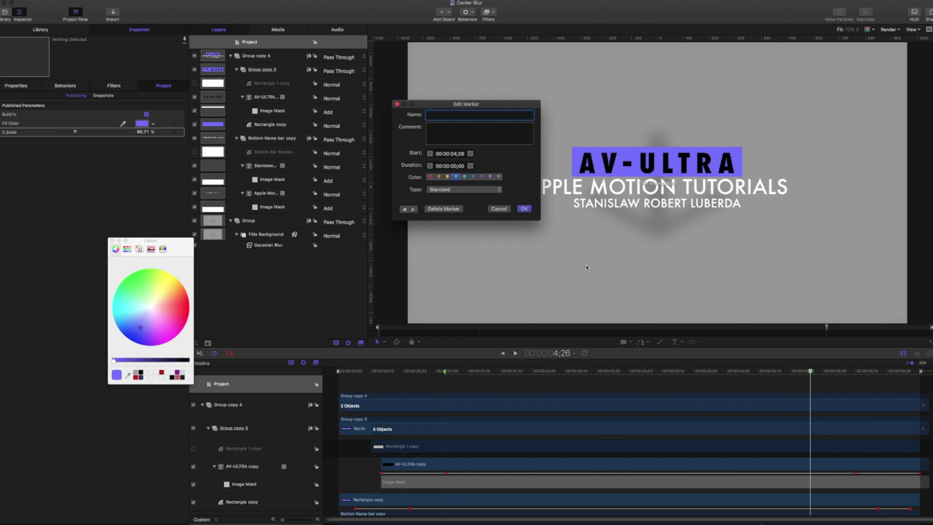
click(458, 191)
click(464, 220)
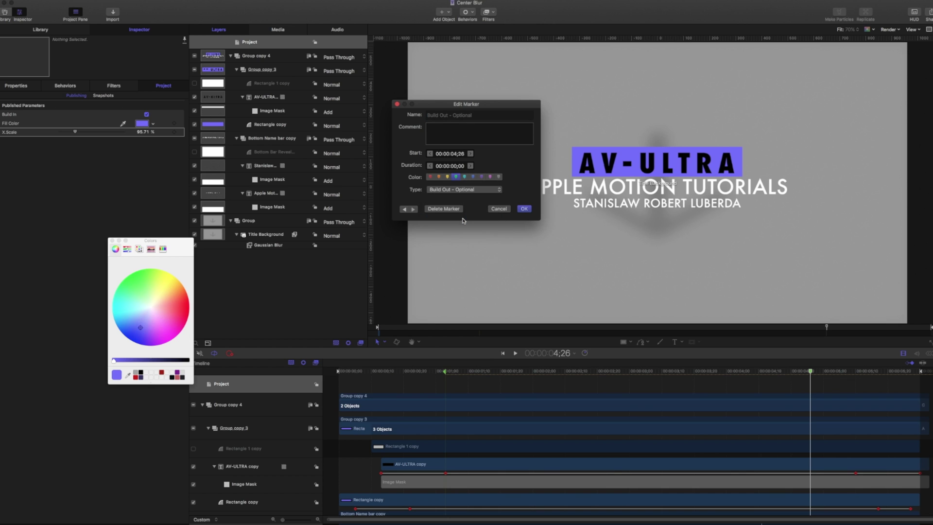
click(484, 191)
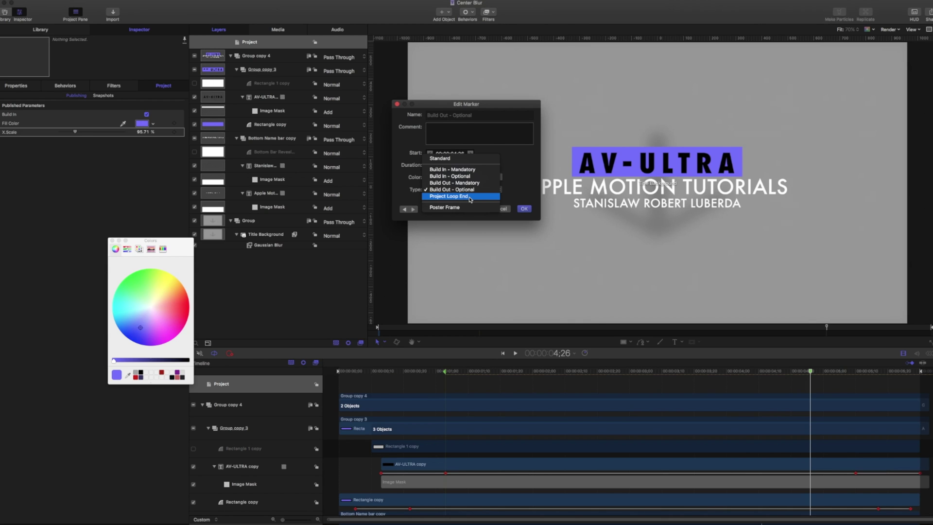
click(473, 190)
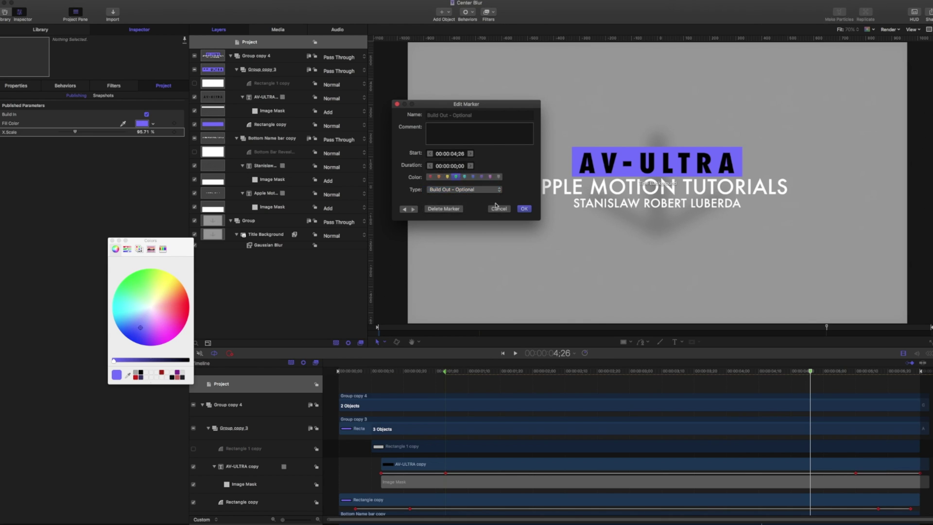
click(525, 209)
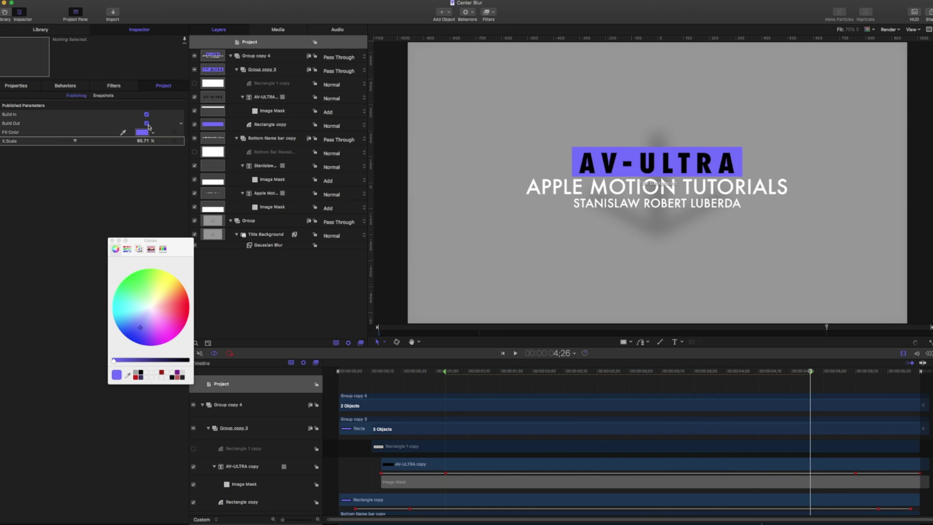
Publish the Title Background's Gaussian Blur Mix and rename the published parameter BLUR OPACITY
click(267, 245)
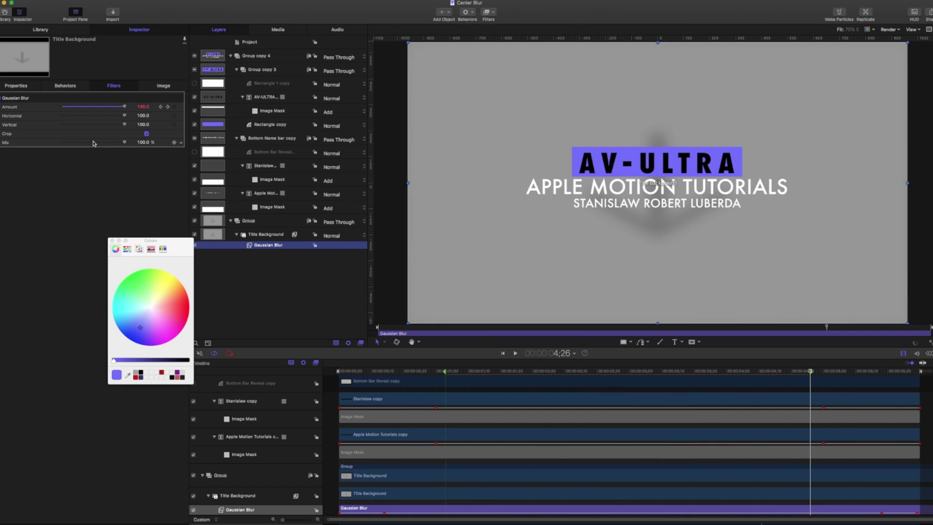
click(182, 143)
click(218, 213)
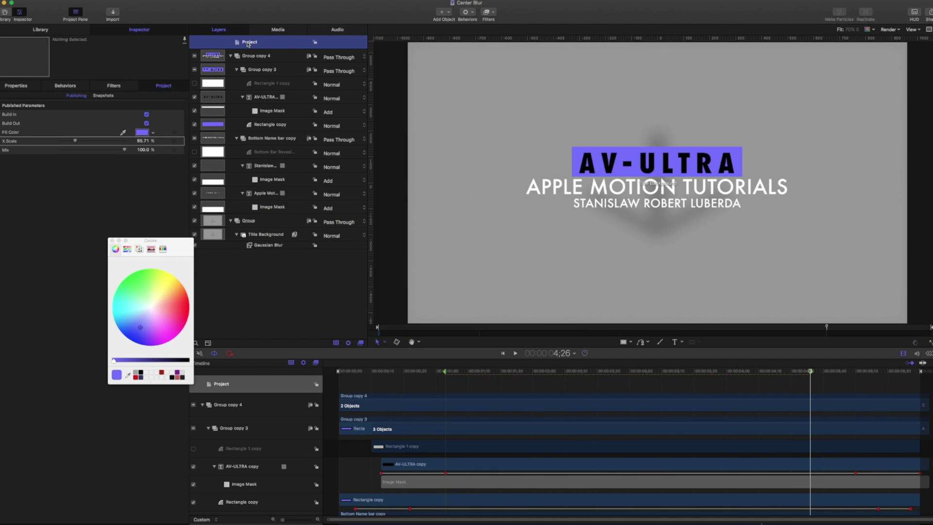
double_click(10, 151)
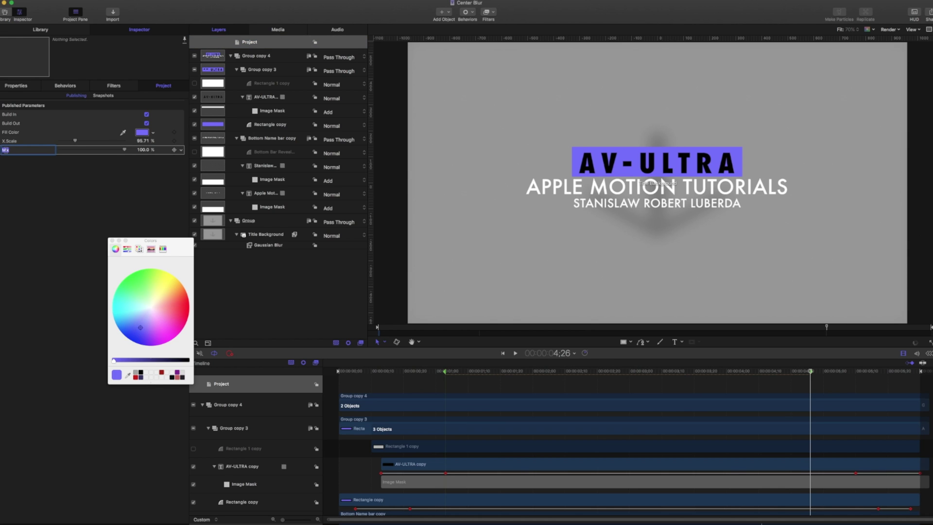
text(BLUR OPACITY)
key(Return)
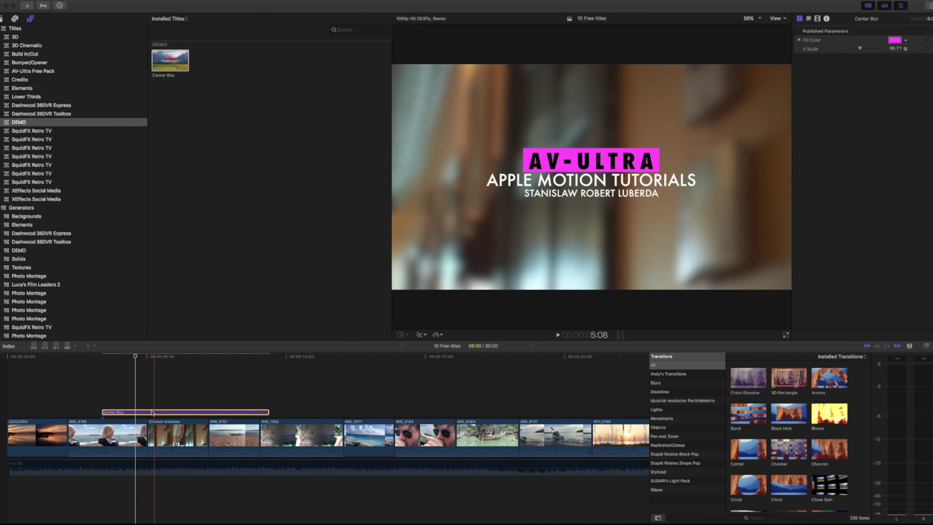
Replace the old title with the updated Center Blur above IMG_0185 and uncheck Build In and Build Out
key(Delete)
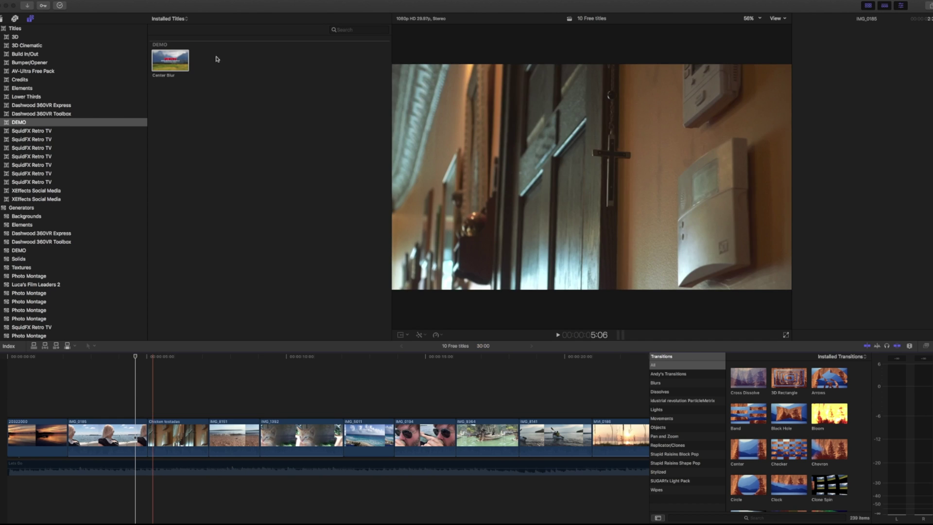
click(173, 75)
drag(174, 75, 120, 409)
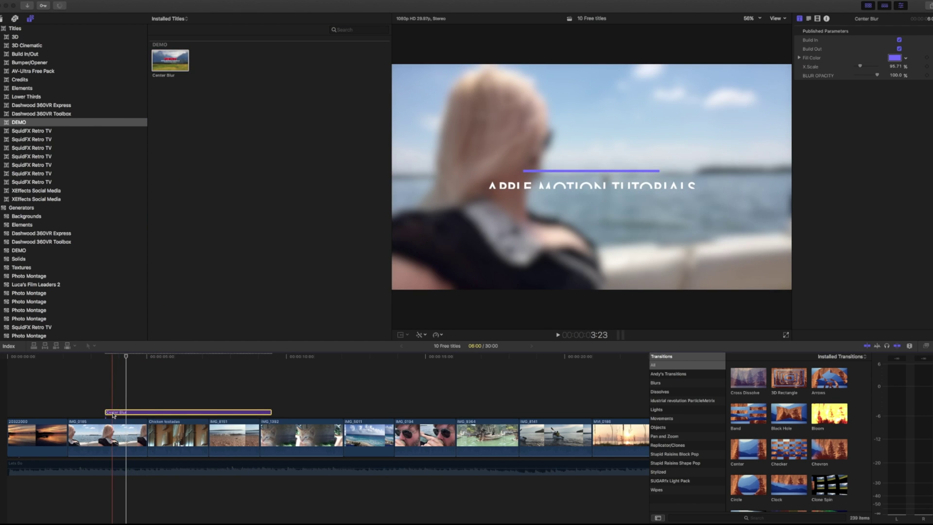
click(899, 41)
click(899, 49)
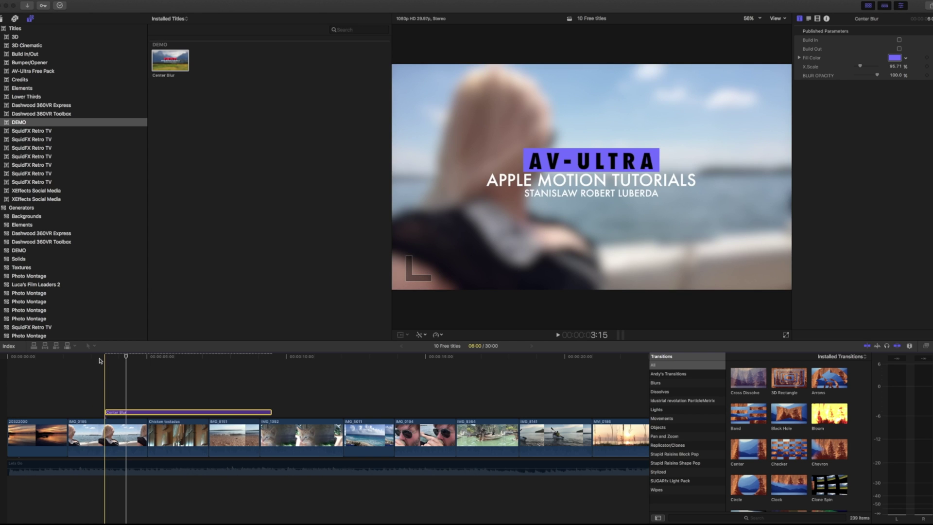
Preview the title, lower BLUR OPACITY to 0%, and play it back unblurred
drag(104, 359, 89, 358)
key(space)
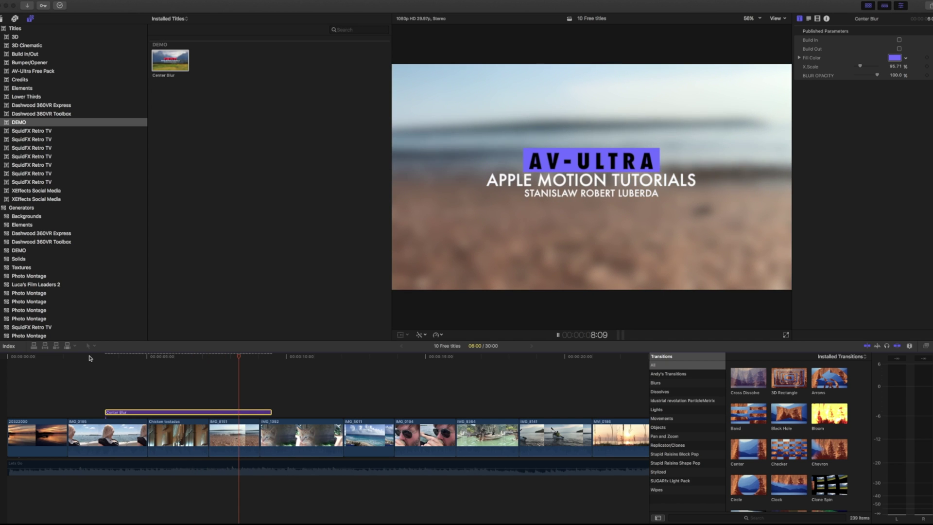
key(space)
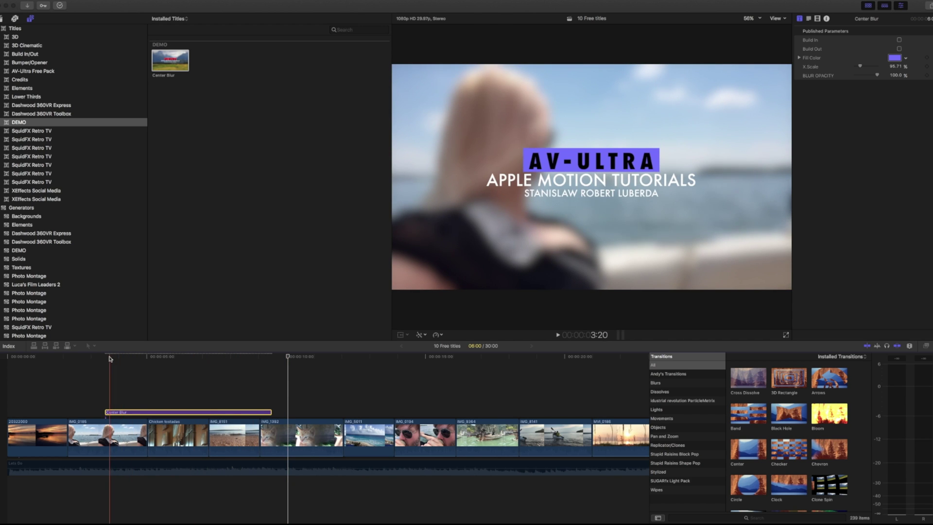
click(110, 359)
drag(877, 76, 839, 77)
key(space)
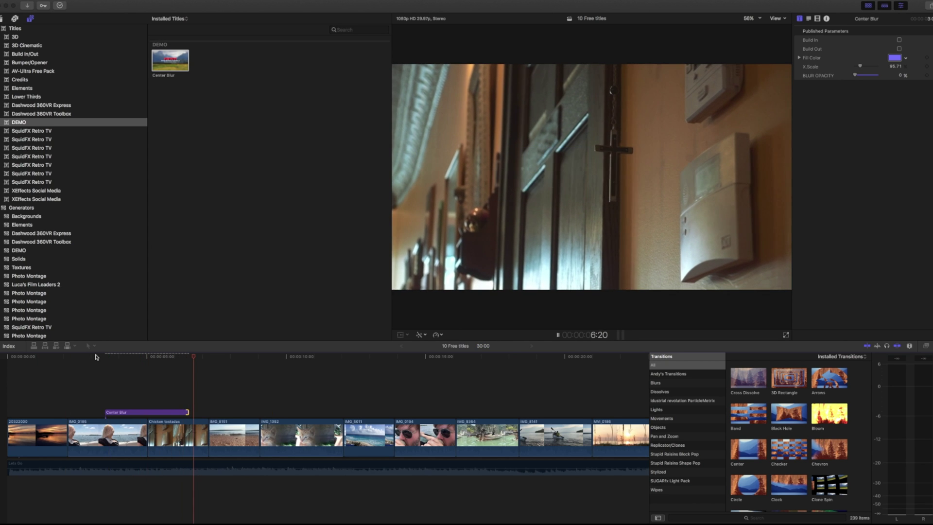
Re-enable Build In and Build Out, set the fill colour to yellow, and preview it
key(space)
click(899, 40)
click(899, 48)
click(895, 57)
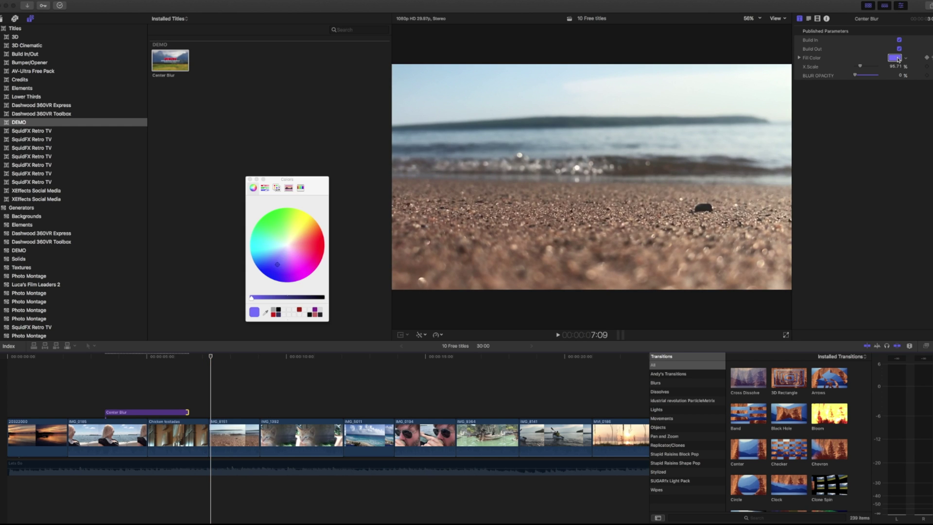
click(299, 224)
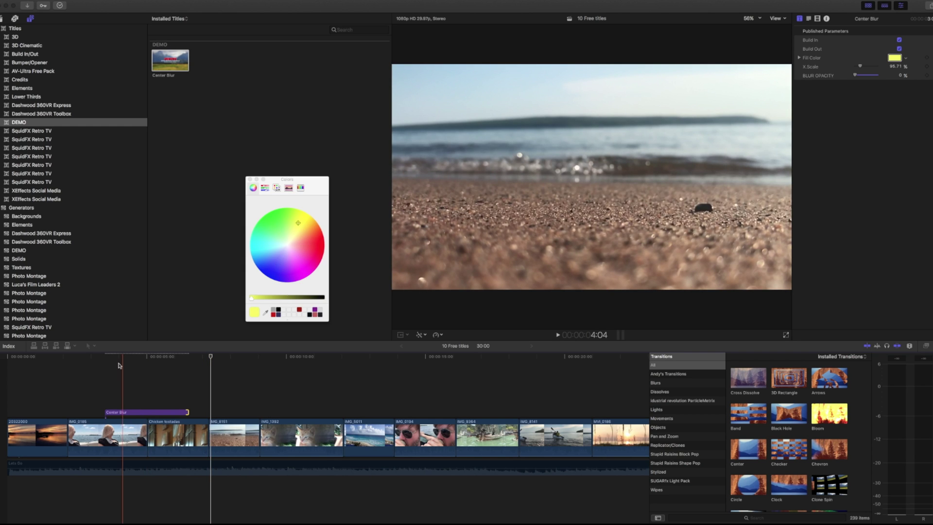
click(147, 358)
key(space)
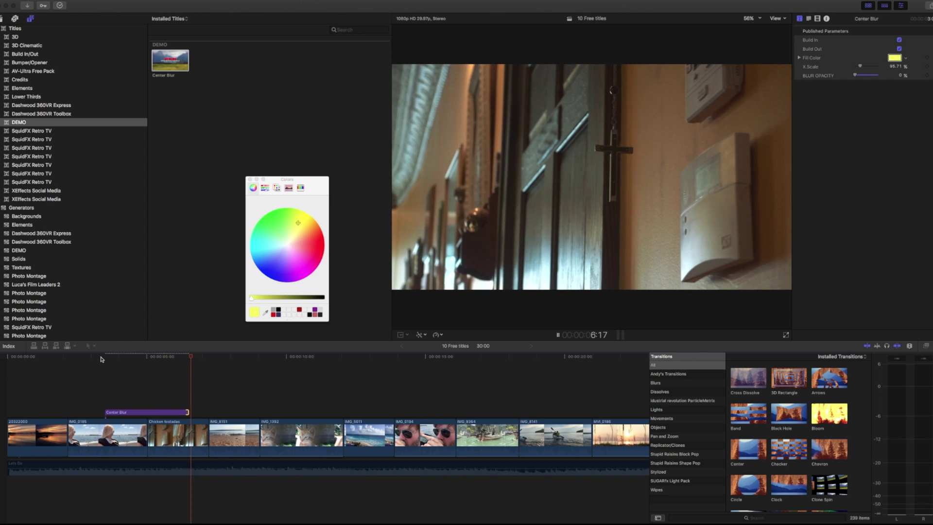
key(space)
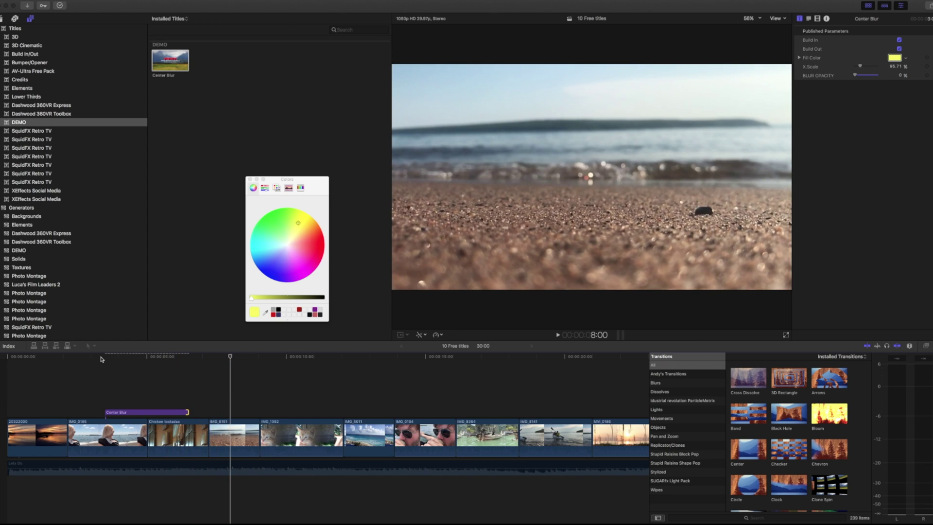
Connect a second Center Blur title above IMG_8151 with Q and play its purple version
key(q)
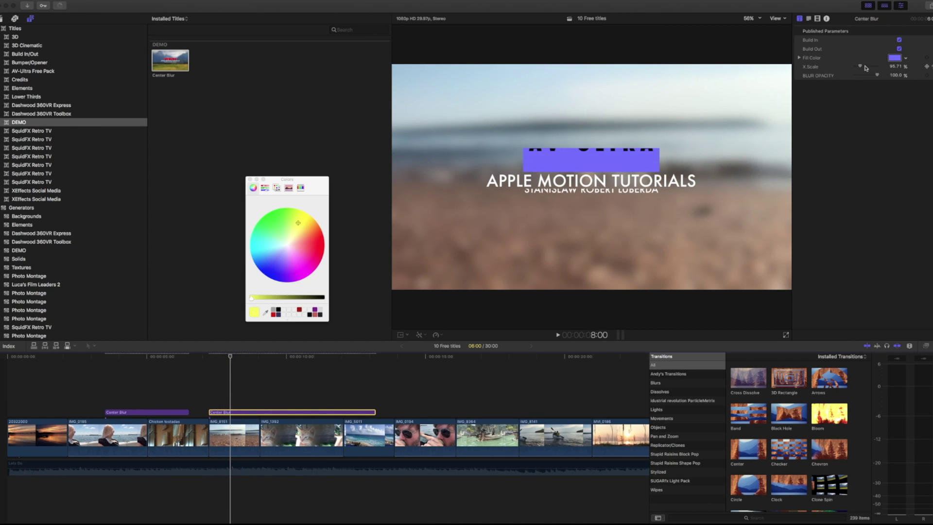
click(894, 57)
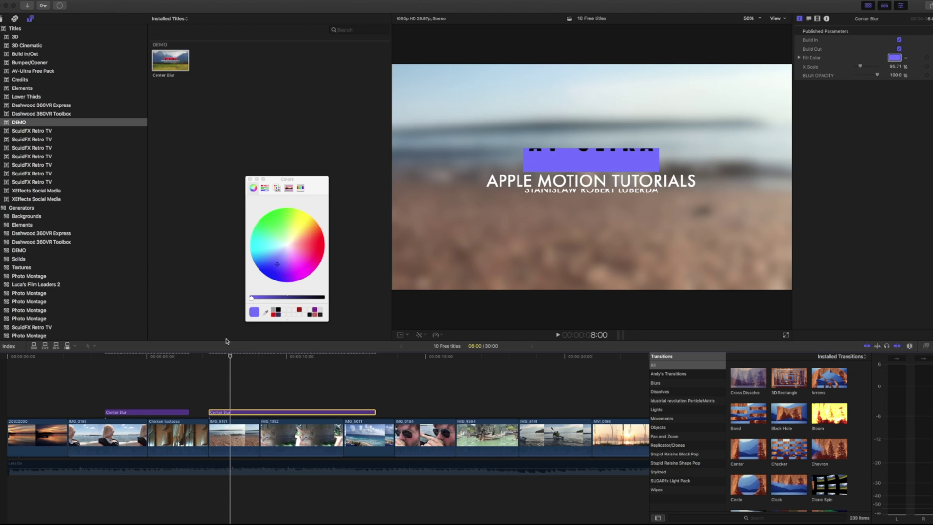
key(space)
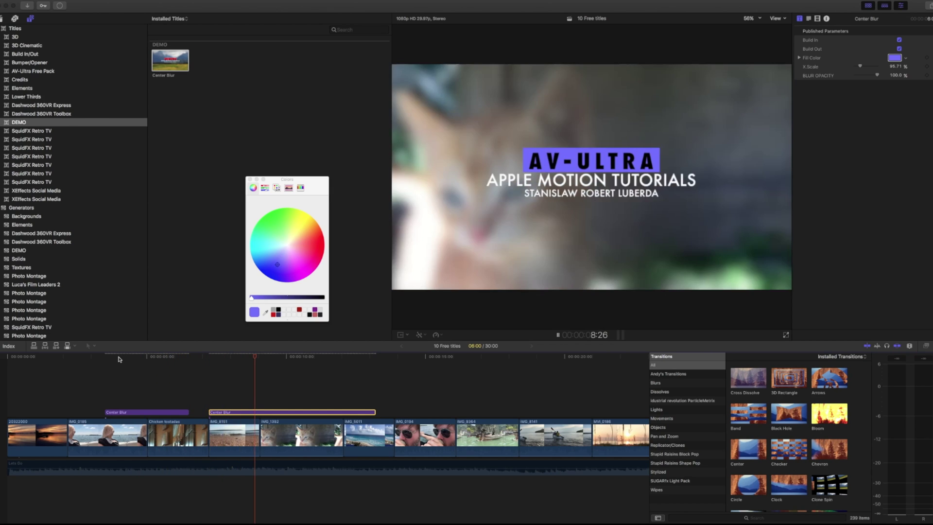
key(space)
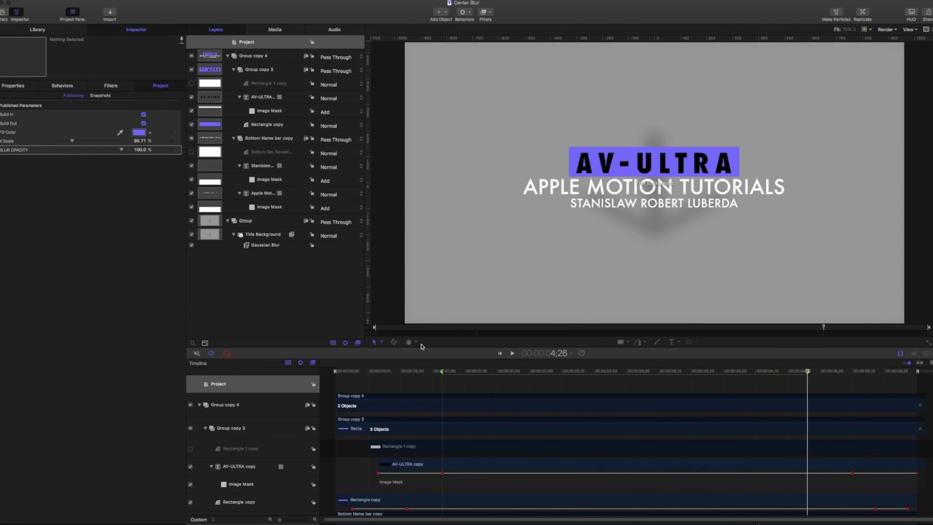
Drag the Library's Stylize > Bad TV filter onto the Title Background layer
click(492, 244)
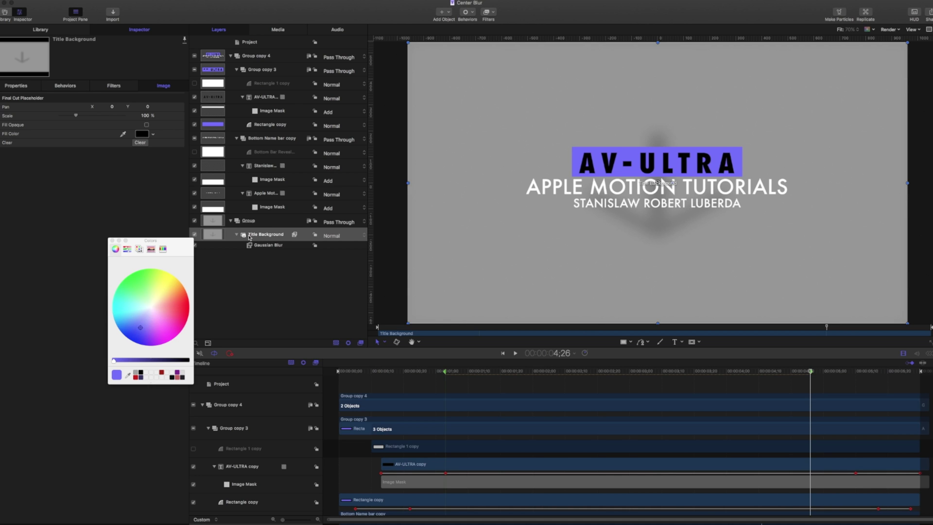
click(263, 240)
click(268, 244)
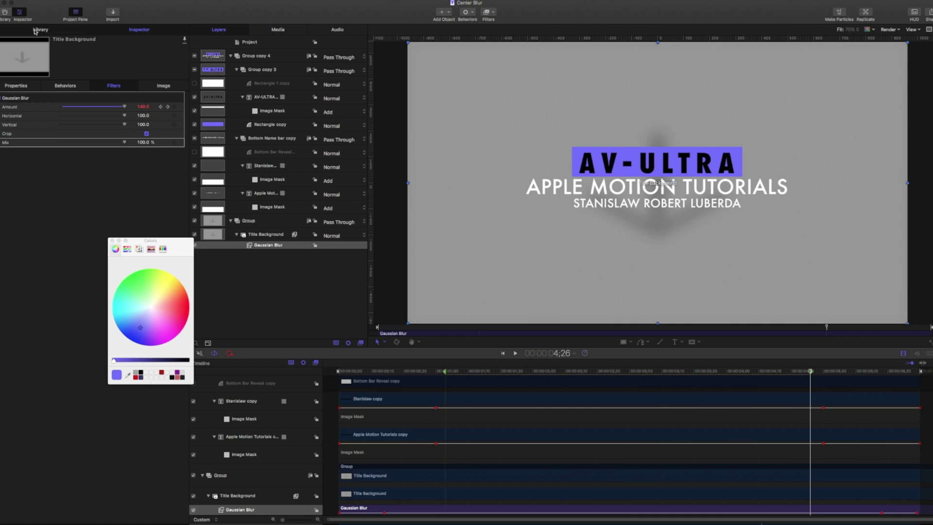
click(34, 31)
scroll(124, 140, down, 4)
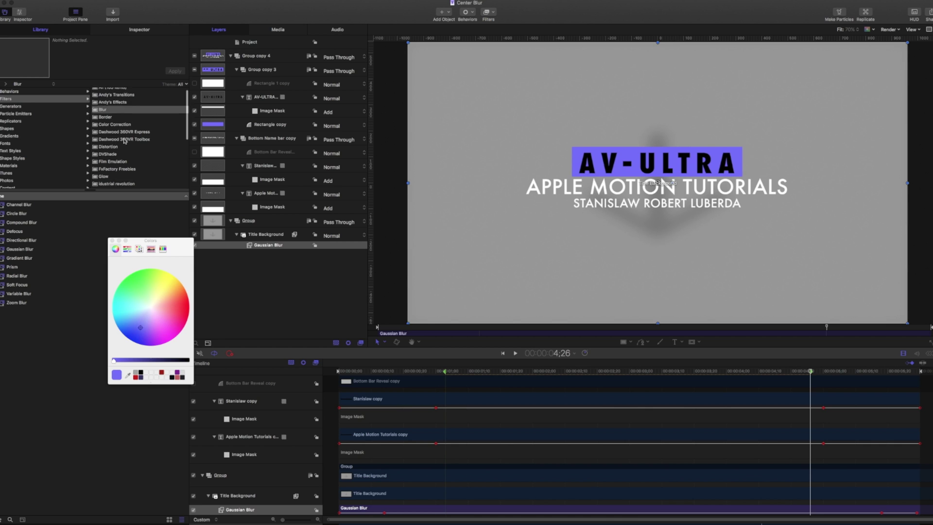
click(104, 147)
click(10, 223)
drag(10, 226, 264, 257)
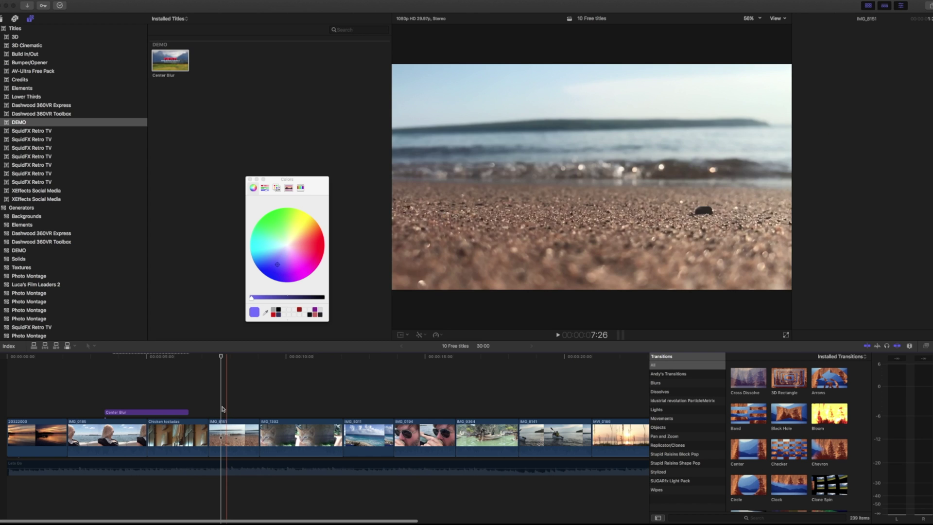
key(super+4)
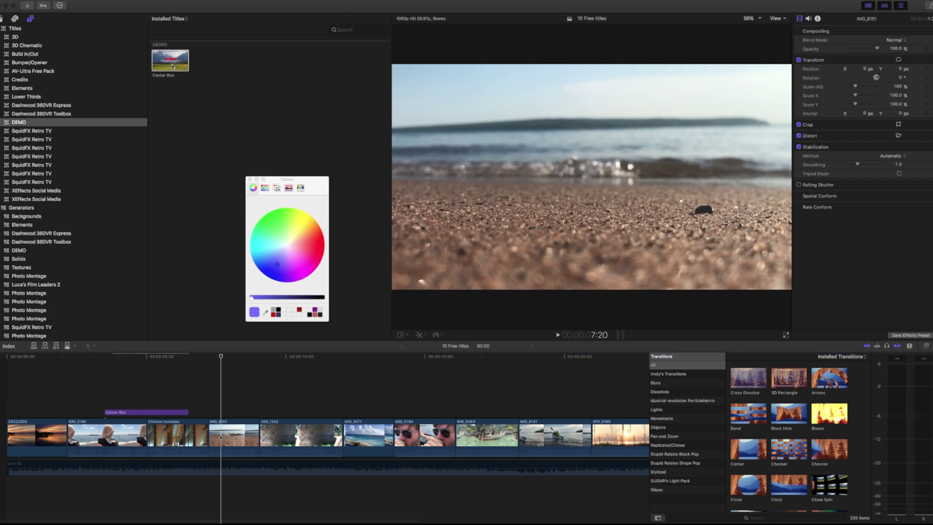
Place another Center Blur title at IMG_8151 and play the timeline to preview it
drag(170, 61, 221, 359)
key(space)
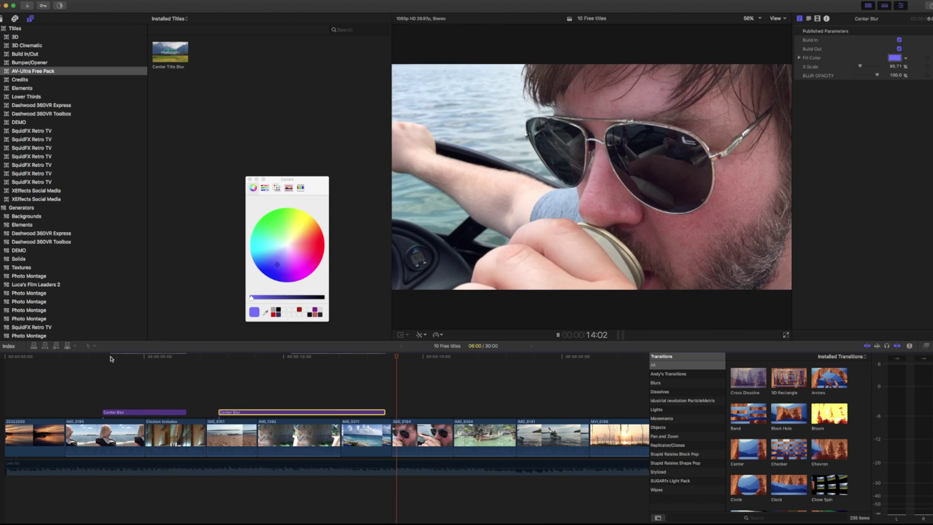
key(space)
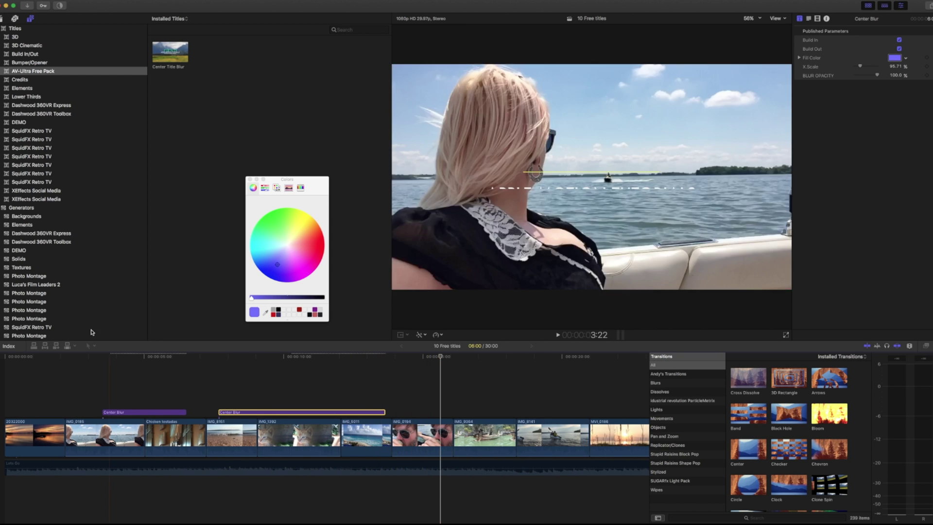
click(18, 251)
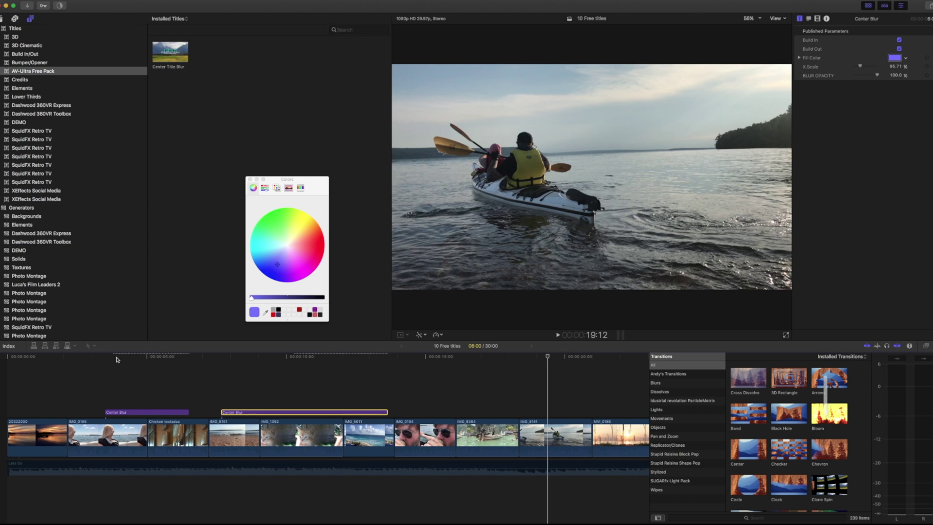